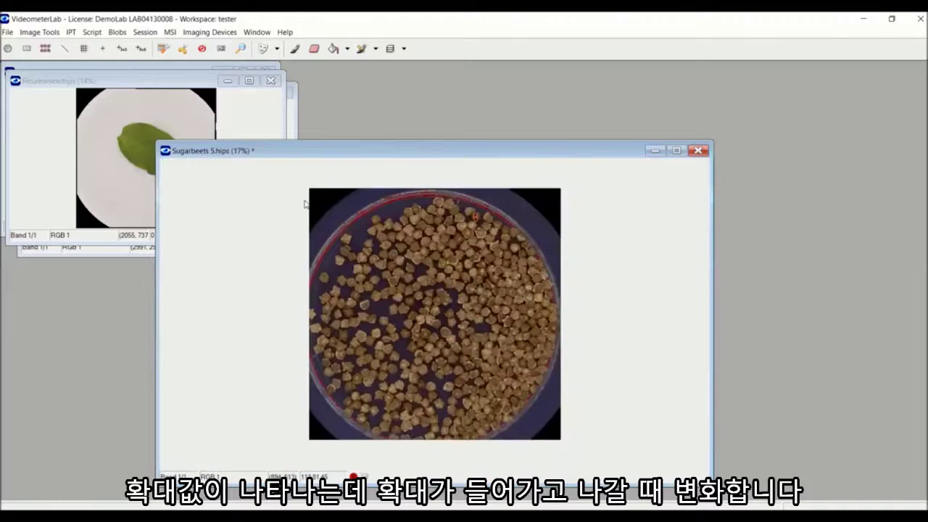
Step: Turn the foreground mask on for the Sugarbeets 5 image view and back off again
{"action": "scroll", "coordinate": [305, 206], "scroll_direction": "down", "scroll_amount": 1}
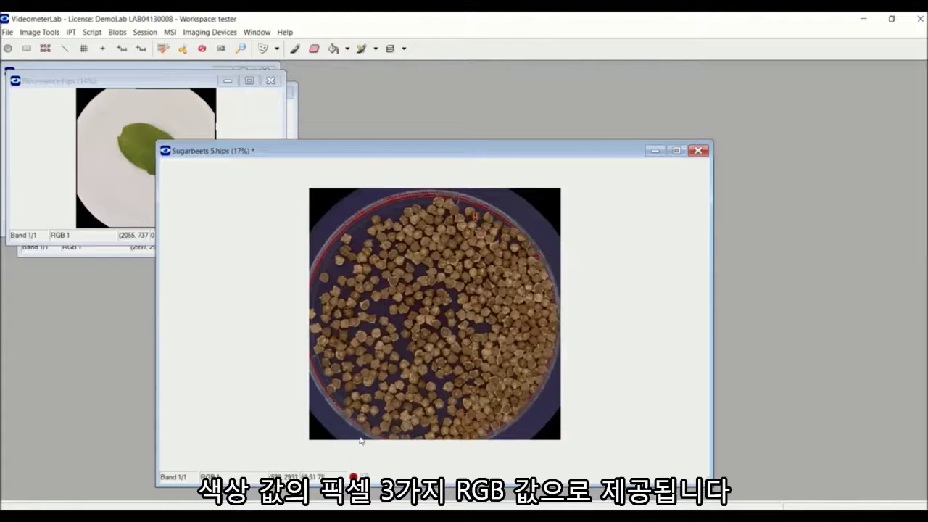
{"action": "mouse_move", "coordinate": [352, 476]}
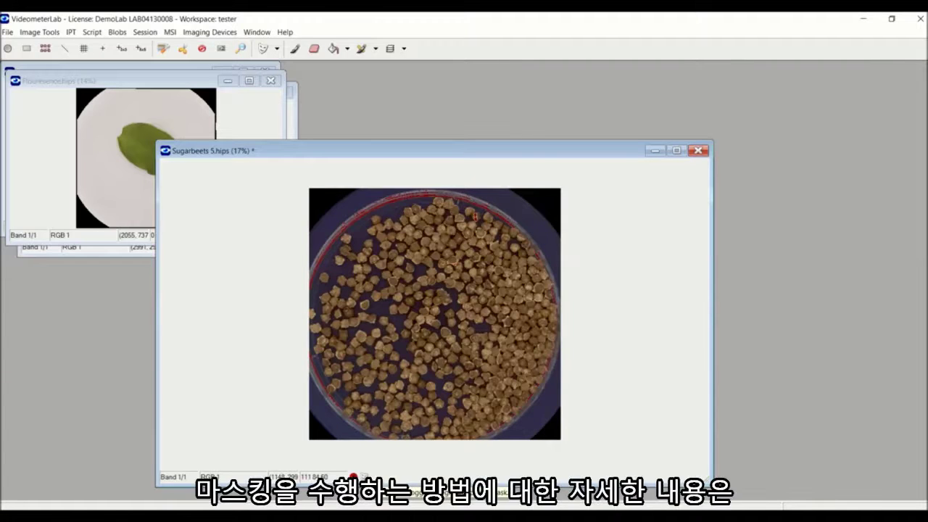
{"action": "left_click", "coordinate": [353, 477]}
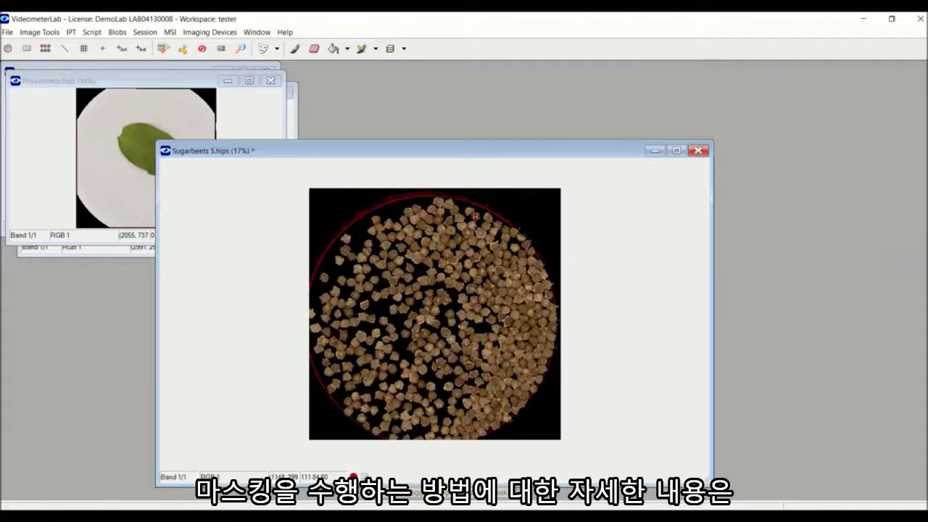
{"action": "left_click", "coordinate": [353, 477]}
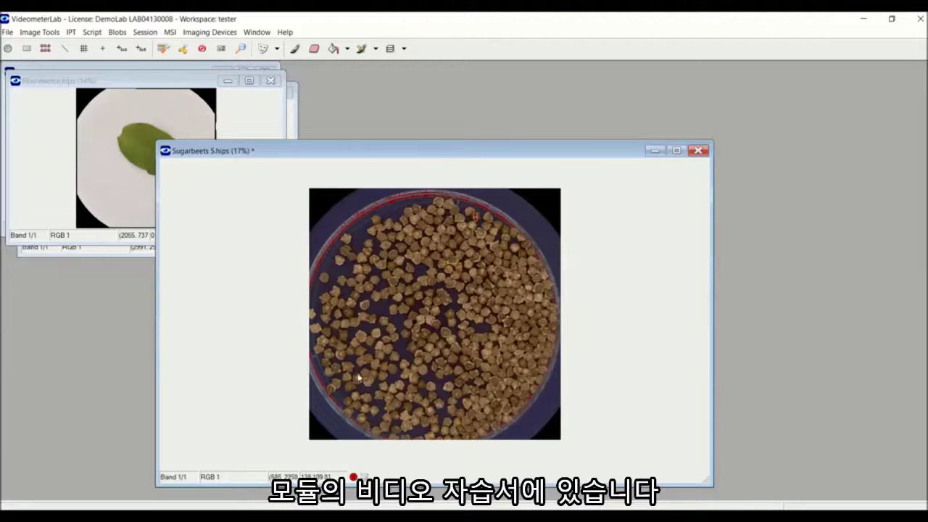
Step: Open the properties of the Sugarbeets 5 image and examine the full band list with wavelengths, strobe times, illumination and filter information
{"action": "right_click", "coordinate": [368, 327]}
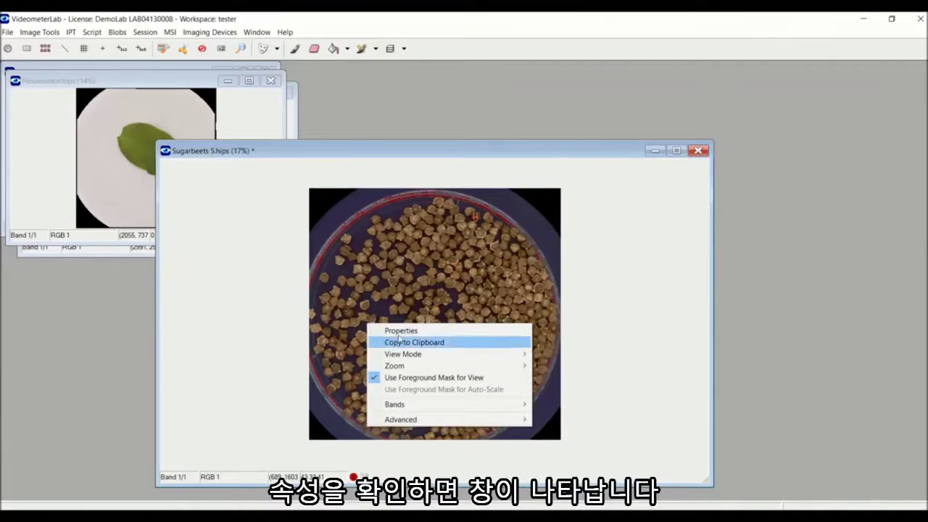
{"action": "left_click", "coordinate": [459, 333]}
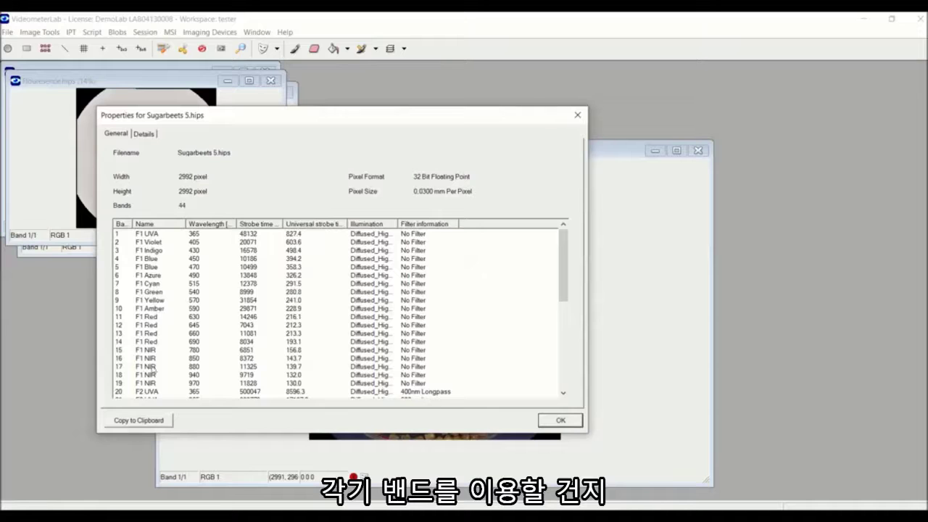
{"action": "scroll", "coordinate": [396, 324], "scroll_direction": "down", "scroll_amount": 2}
{"action": "scroll", "coordinate": [395, 324], "scroll_direction": "down", "scroll_amount": 2}
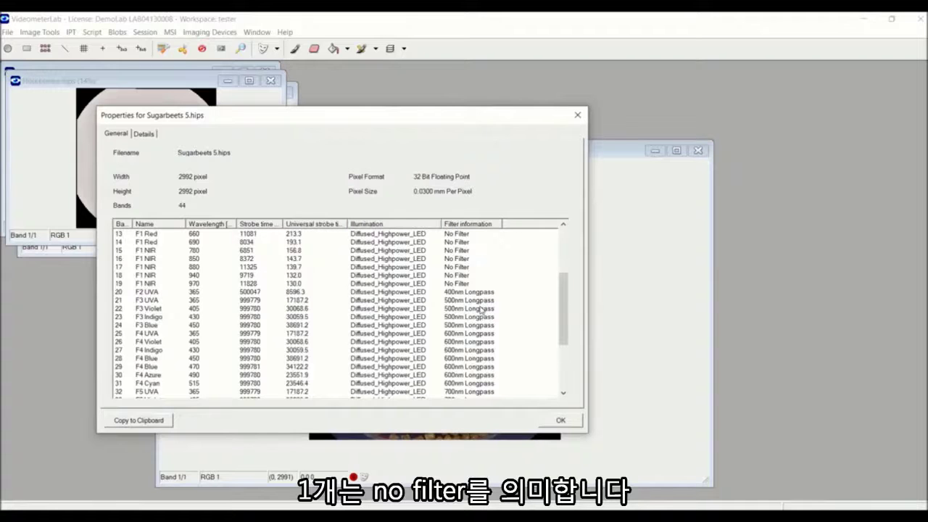
{"action": "scroll", "coordinate": [480, 310], "scroll_direction": "down", "scroll_amount": 1}
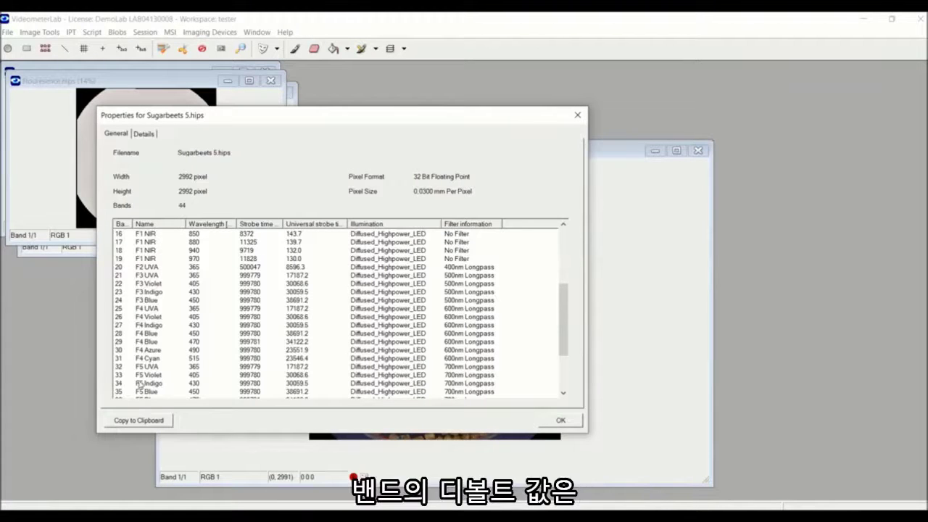
{"action": "left_click_drag", "start_coordinate": [564, 324], "coordinate": [571, 374]}
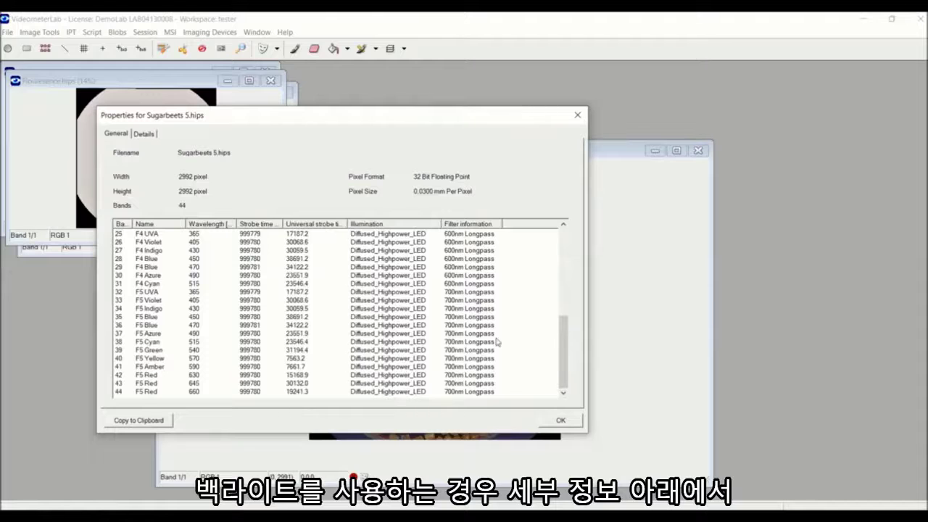
Step: Set the image description to "Videometer training image", look over its history and metadata, and accept the properties
{"action": "left_click", "coordinate": [144, 134]}
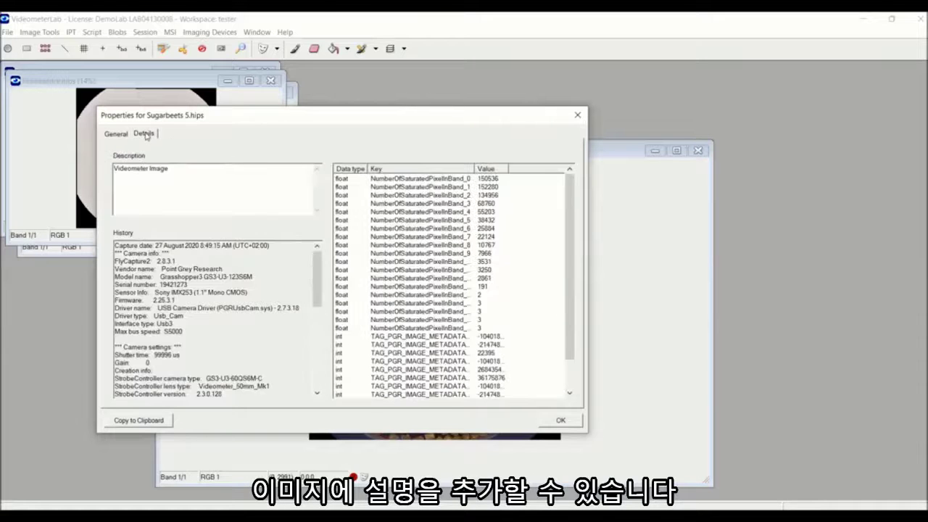
{"action": "left_click_drag", "start_coordinate": [185, 173], "coordinate": [96, 166]}
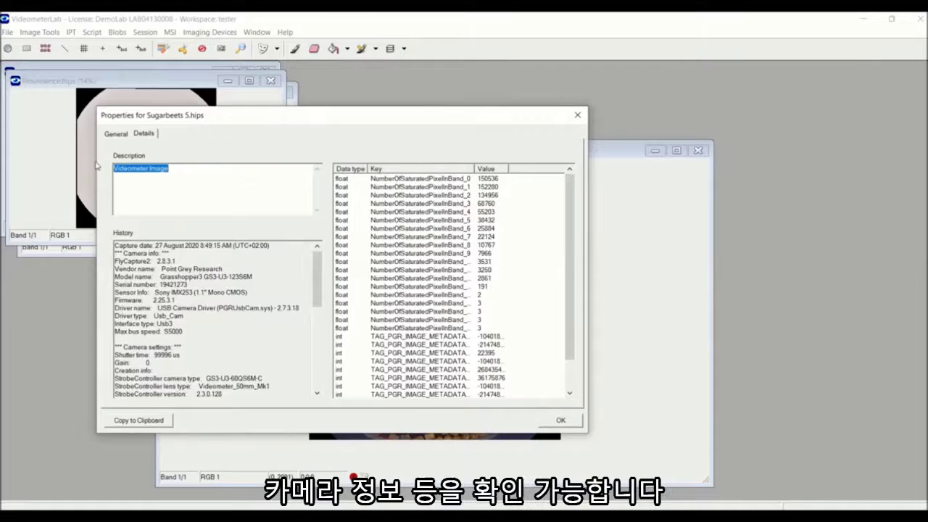
{"action": "type", "text": "Videom"}
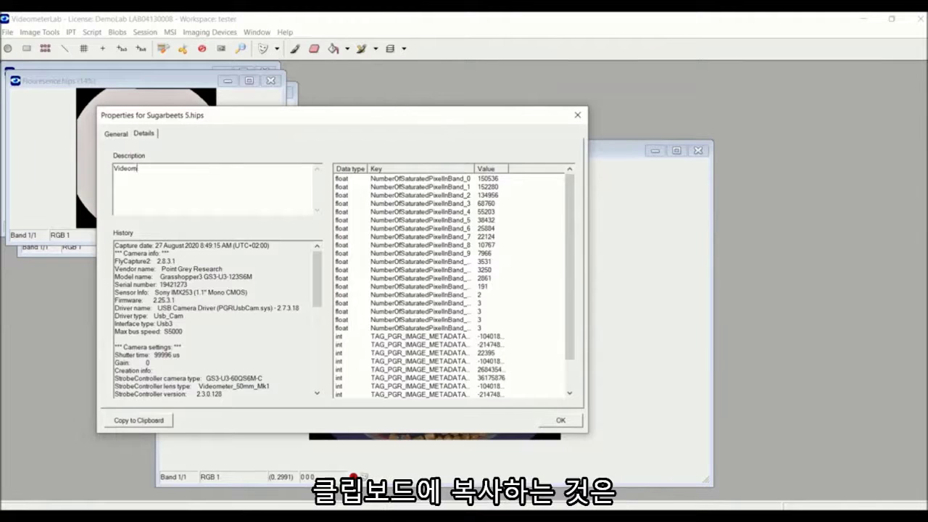
{"action": "type", "text": "eter training image"}
{"action": "scroll", "coordinate": [217, 319], "scroll_direction": "down", "scroll_amount": 10}
{"action": "scroll", "coordinate": [394, 190], "scroll_direction": "down", "scroll_amount": 2}
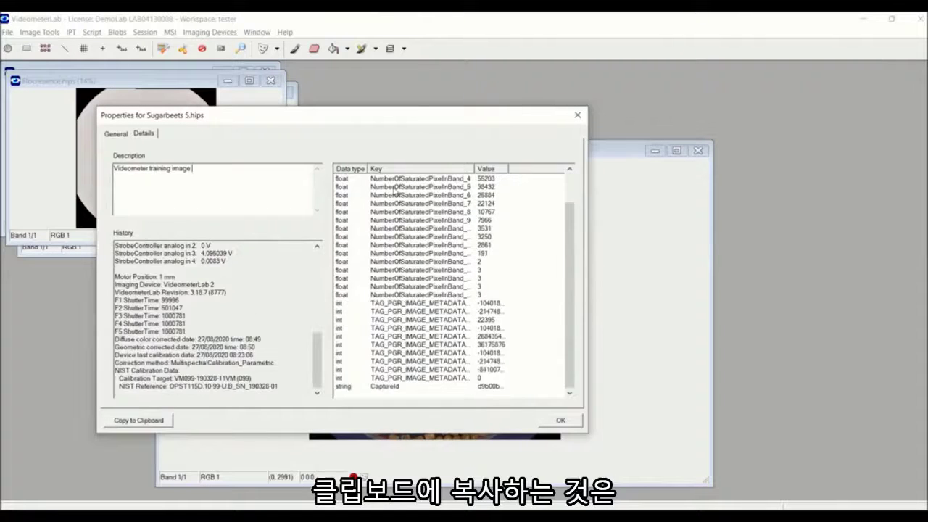
{"action": "scroll", "coordinate": [393, 190], "scroll_direction": "up", "scroll_amount": 2}
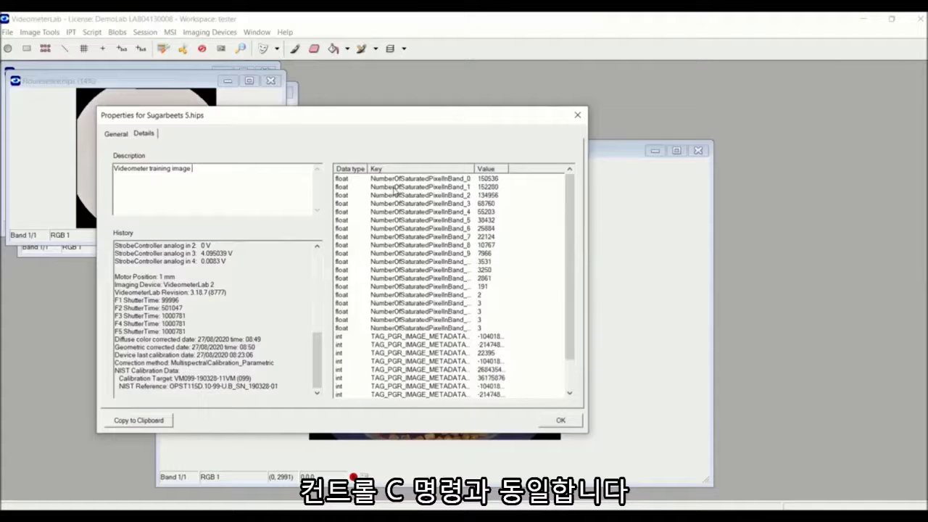
{"action": "left_click", "coordinate": [562, 423]}
Step: View the Sugarbeets 5 image at actual size and fit it back to the window
{"action": "right_click", "coordinate": [401, 335]}
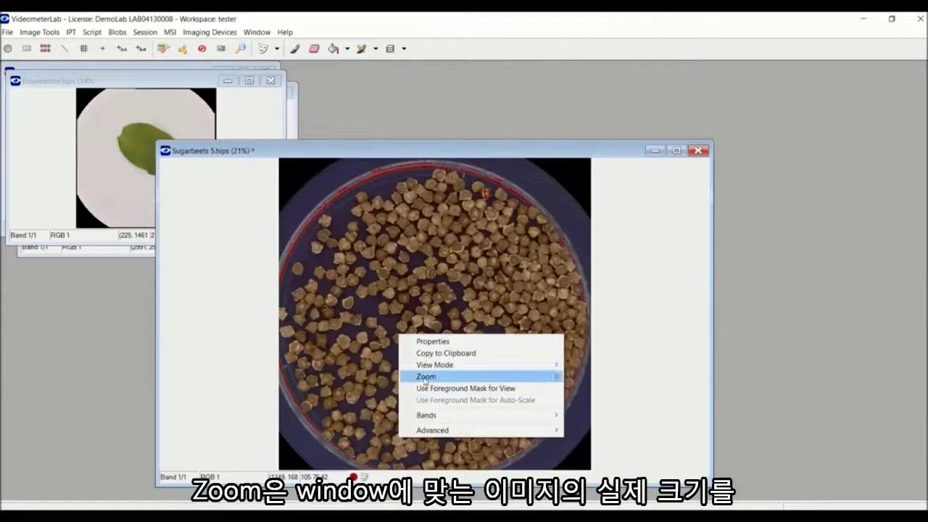
{"action": "mouse_move", "coordinate": [426, 380]}
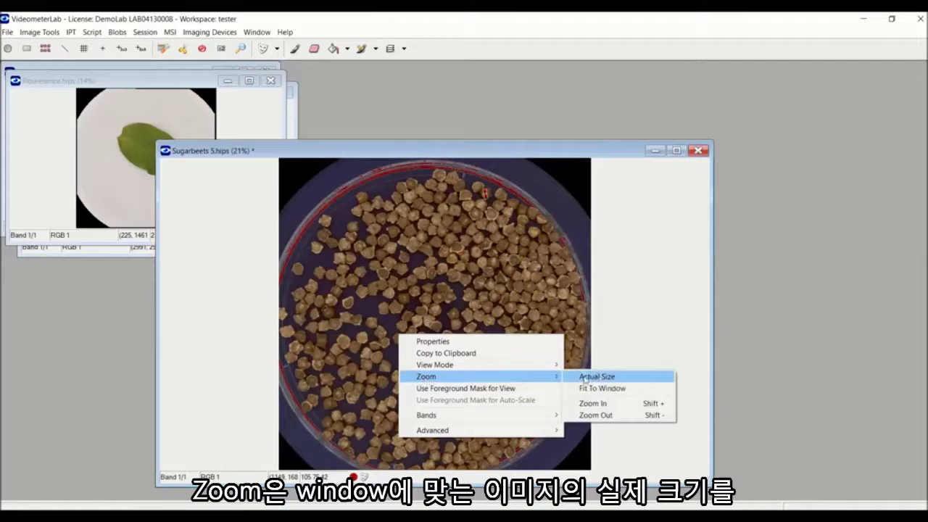
{"action": "left_click", "coordinate": [598, 376]}
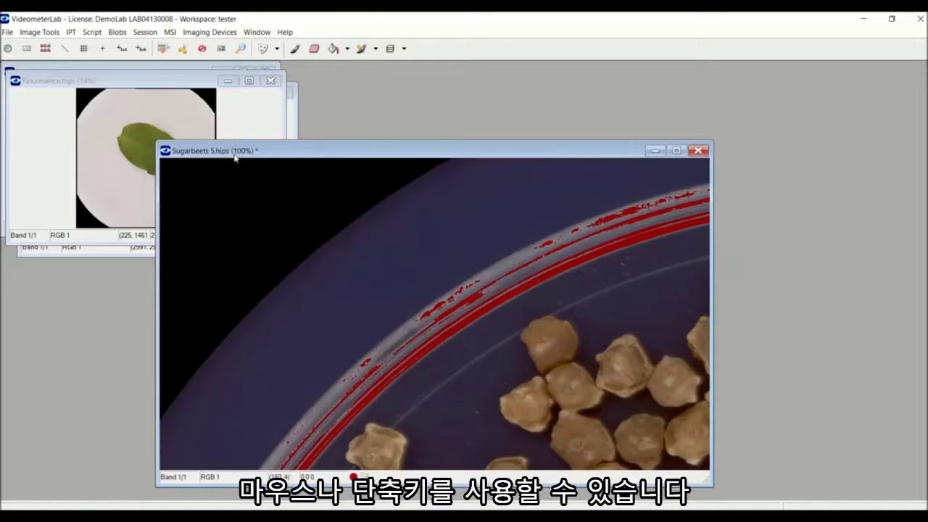
{"action": "right_click", "coordinate": [452, 260]}
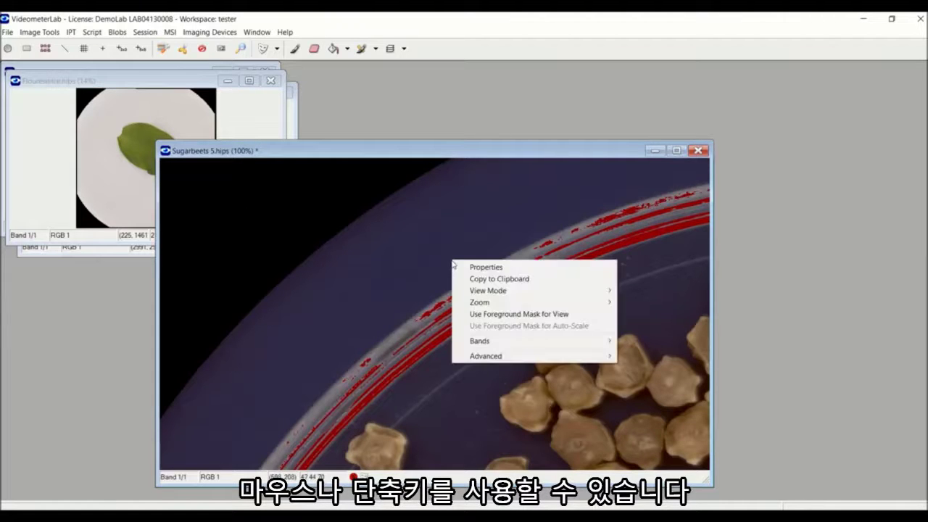
{"action": "mouse_move", "coordinate": [522, 303]}
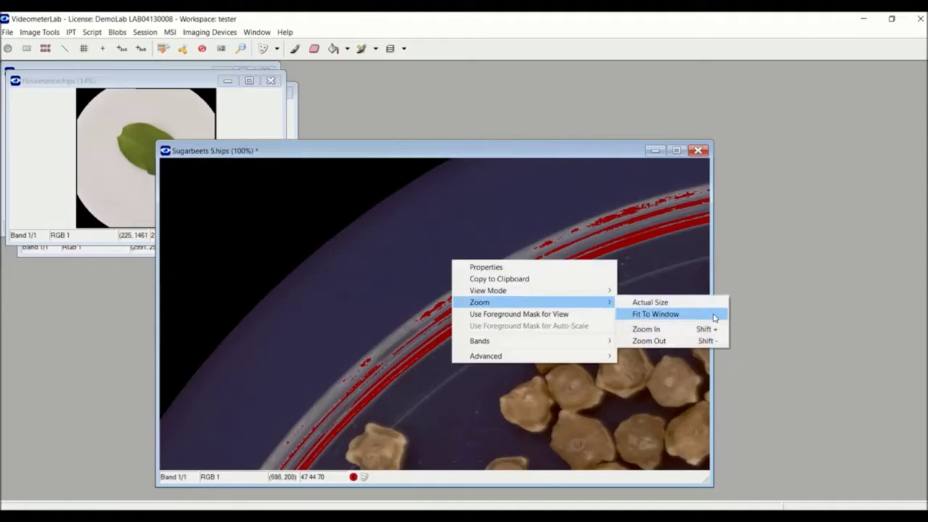
{"action": "left_click", "coordinate": [714, 314]}
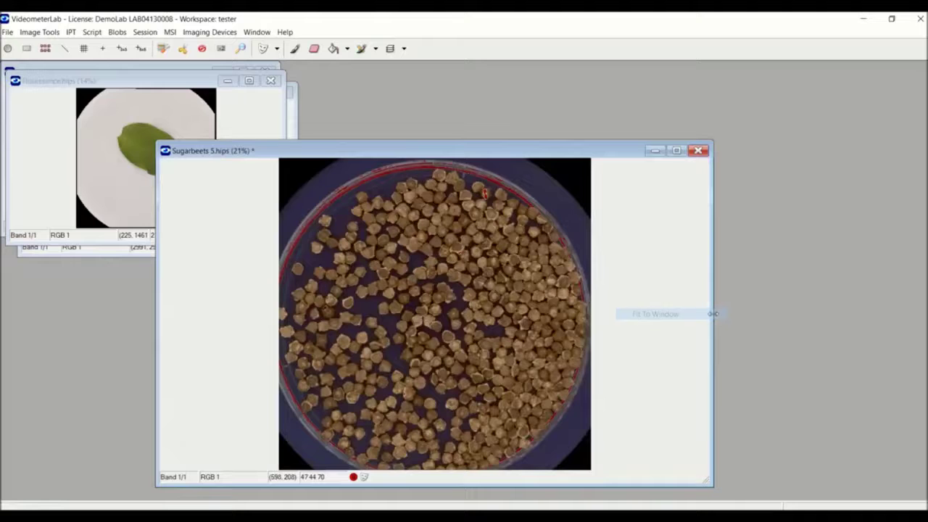
Step: Enable Use Foreground Mask for View on the seed image and disable it again
{"action": "right_click", "coordinate": [399, 340]}
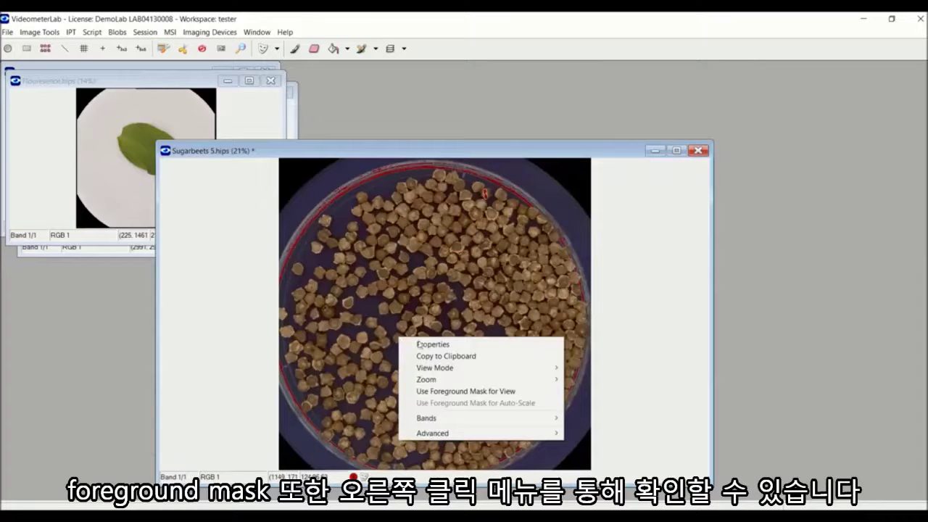
{"action": "left_click", "coordinate": [468, 392]}
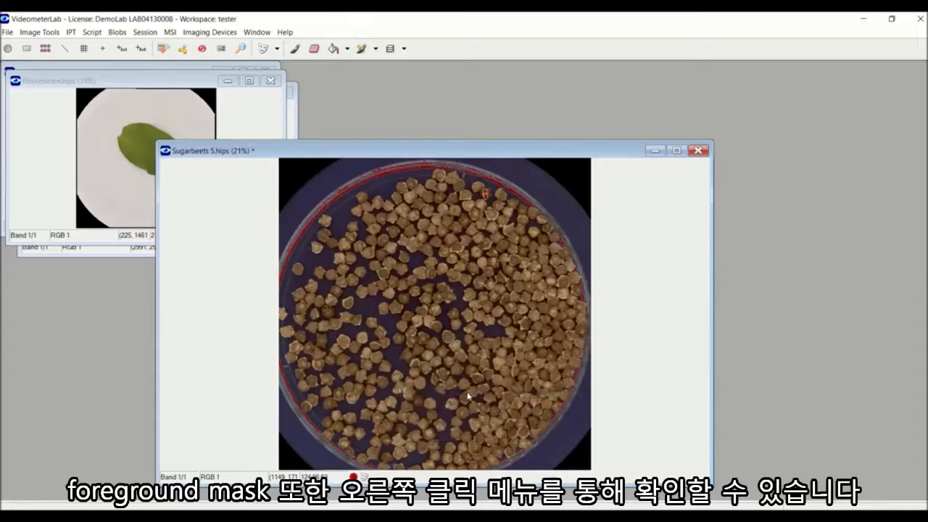
{"action": "right_click", "coordinate": [468, 395]}
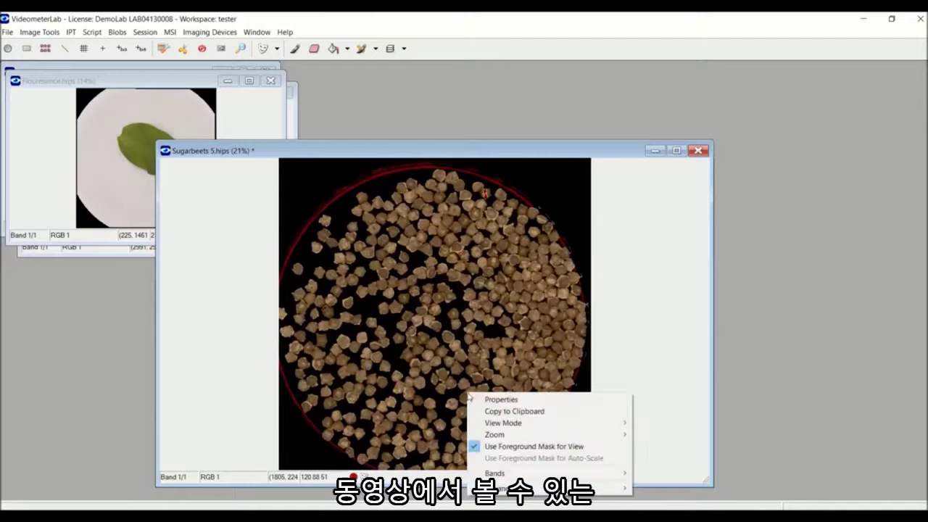
{"action": "left_click", "coordinate": [511, 447]}
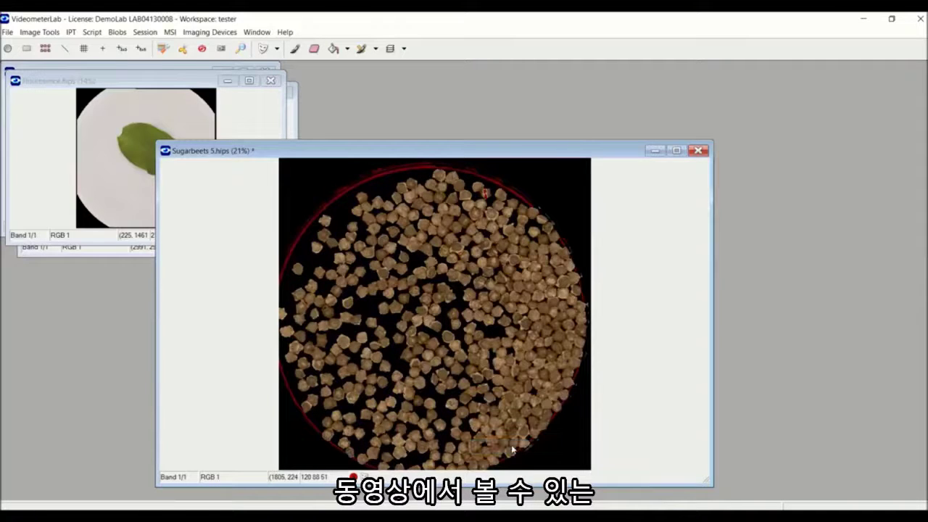
Step: Switch the seed image's view mode to Grayscale and show its colorbar
{"action": "right_click", "coordinate": [384, 284]}
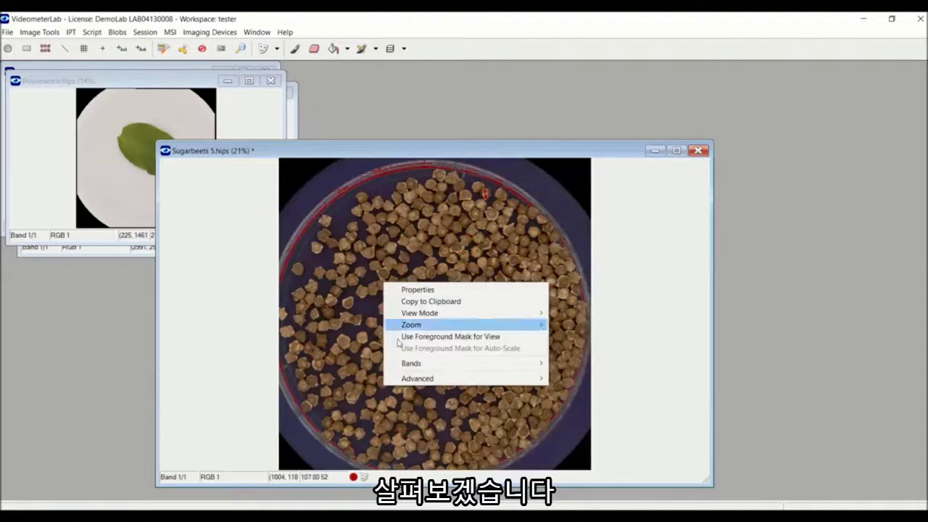
{"action": "mouse_move", "coordinate": [403, 365]}
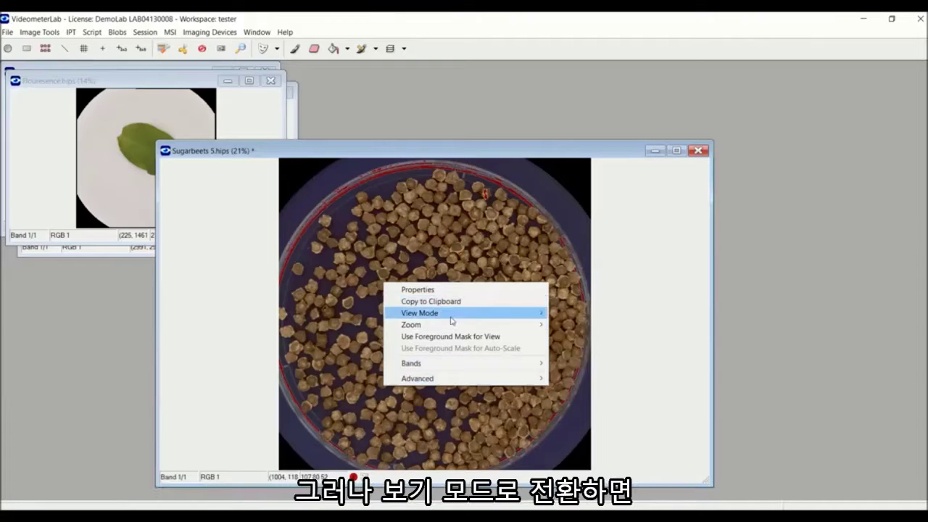
{"action": "mouse_move", "coordinate": [451, 320]}
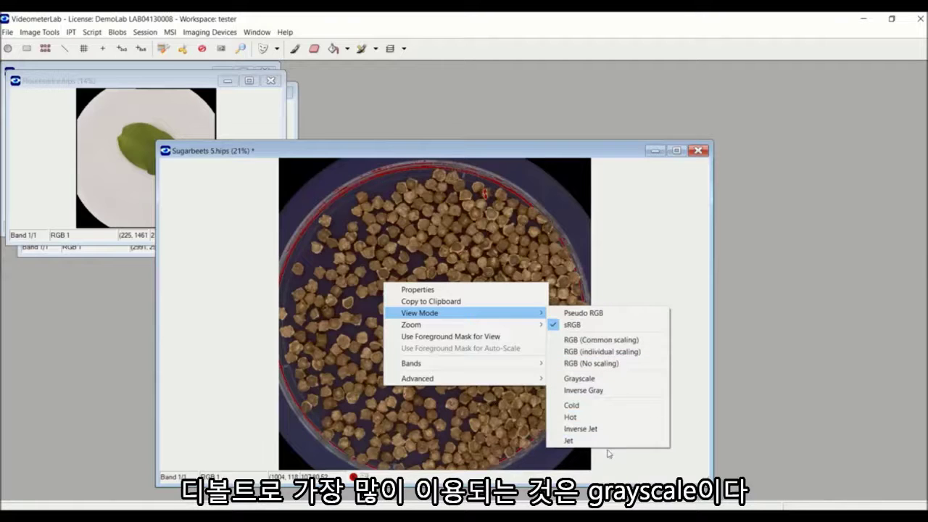
{"action": "left_click", "coordinate": [593, 383]}
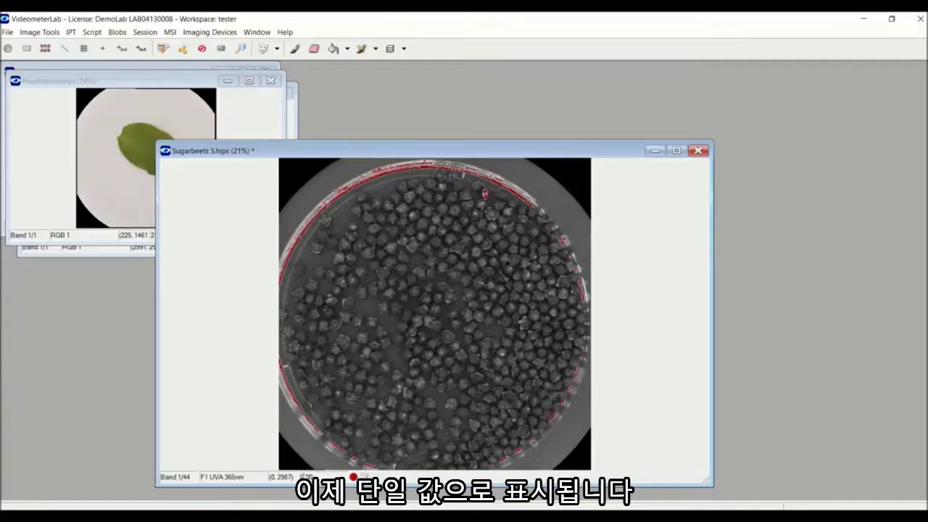
{"action": "right_click", "coordinate": [427, 280]}
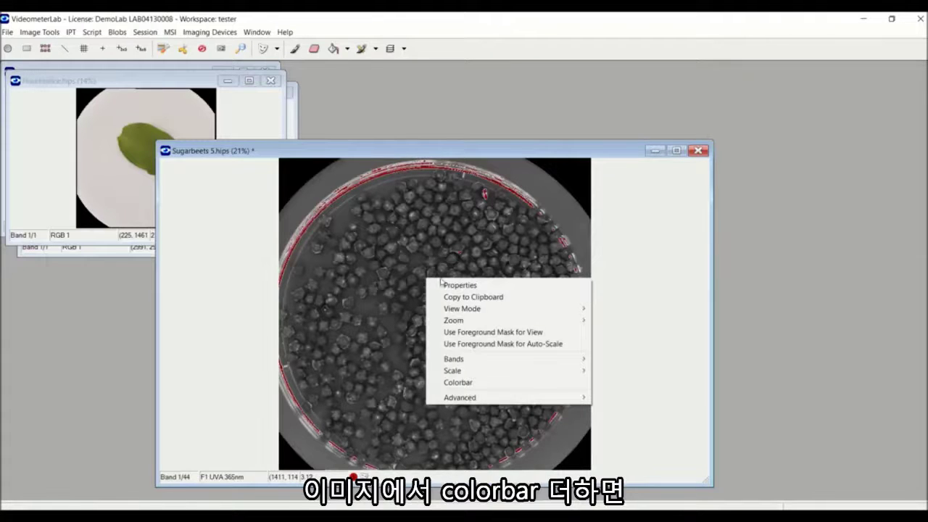
{"action": "left_click", "coordinate": [485, 391]}
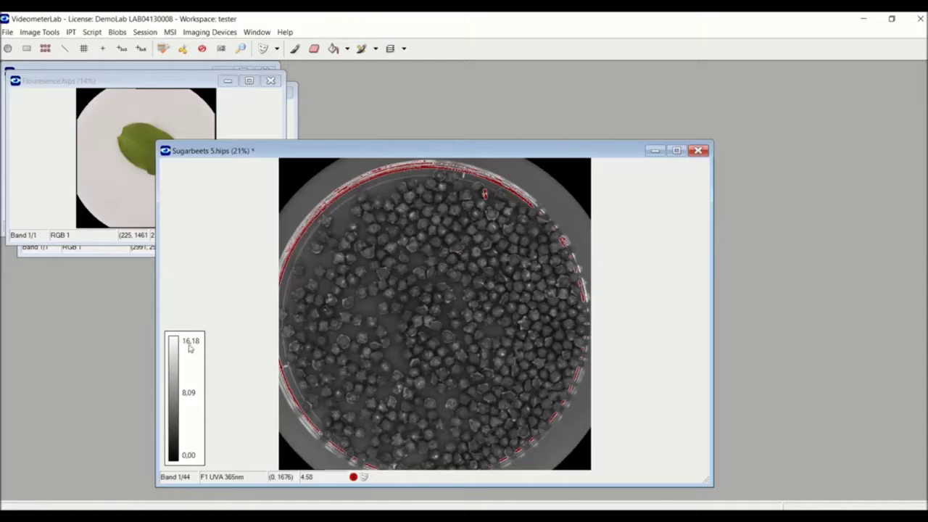
Step: Display band 7, F1 Cyan 515nm, and browse through the following bands to F1 Red 645nm
{"action": "right_click", "coordinate": [405, 320]}
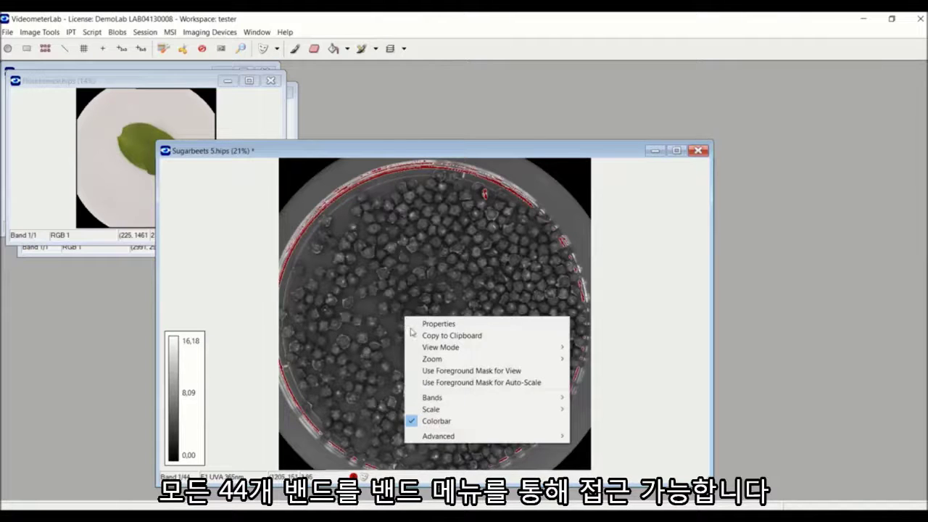
{"action": "mouse_move", "coordinate": [436, 399]}
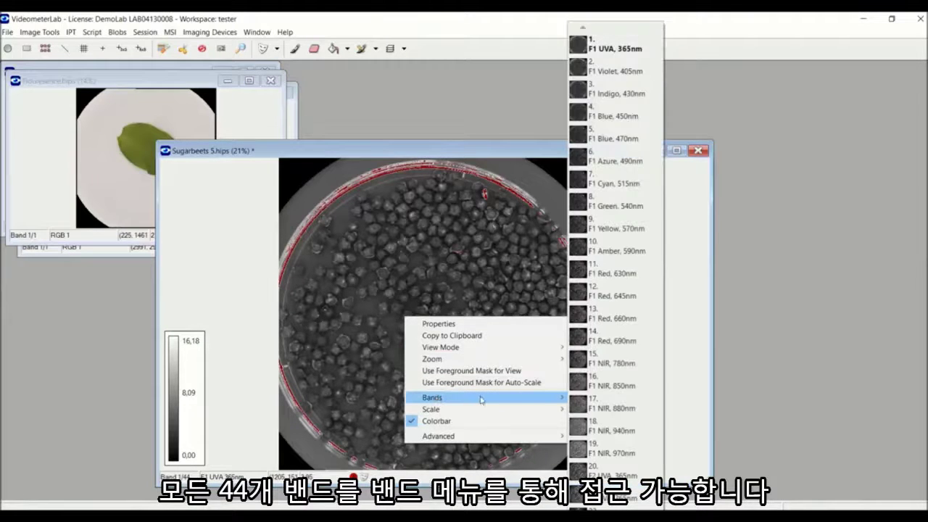
{"action": "left_click", "coordinate": [615, 182]}
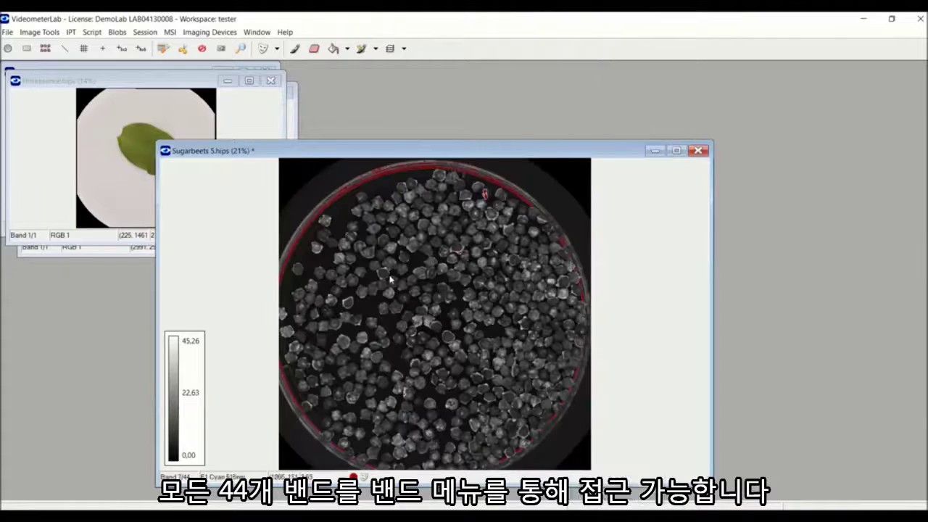
{"action": "scroll", "coordinate": [390, 279], "scroll_direction": "down", "scroll_amount": 1}
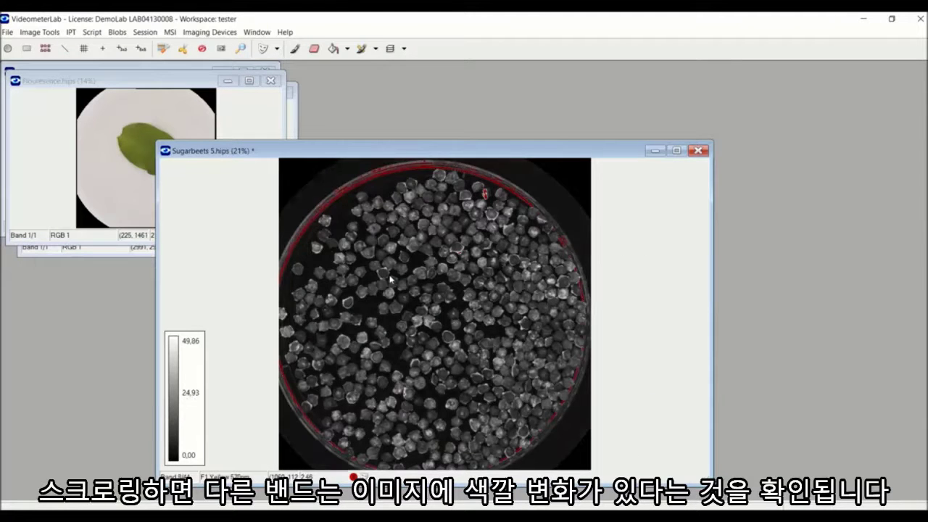
{"action": "scroll", "coordinate": [390, 278], "scroll_direction": "down", "scroll_amount": 5}
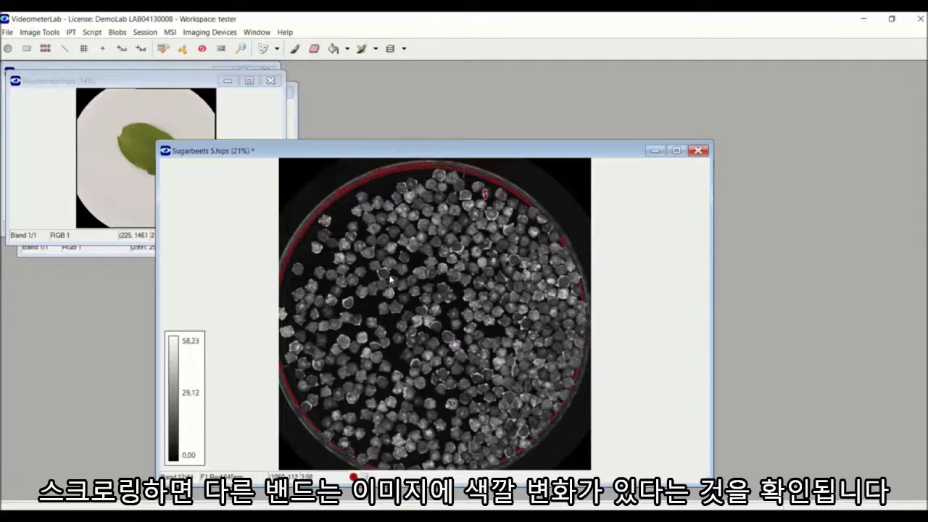
Step: Browse the grayscale seed image's bands forward to the F5 range and back to band 6, F1 Azure 490nm
{"action": "scroll", "coordinate": [390, 279], "scroll_direction": "down", "scroll_amount": 2}
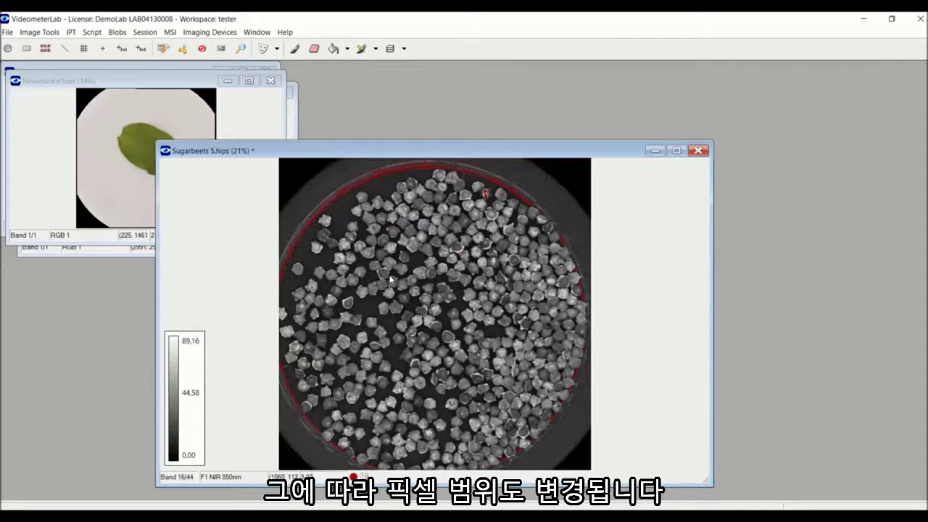
{"action": "scroll", "coordinate": [390, 279], "scroll_direction": "up", "scroll_amount": 10}
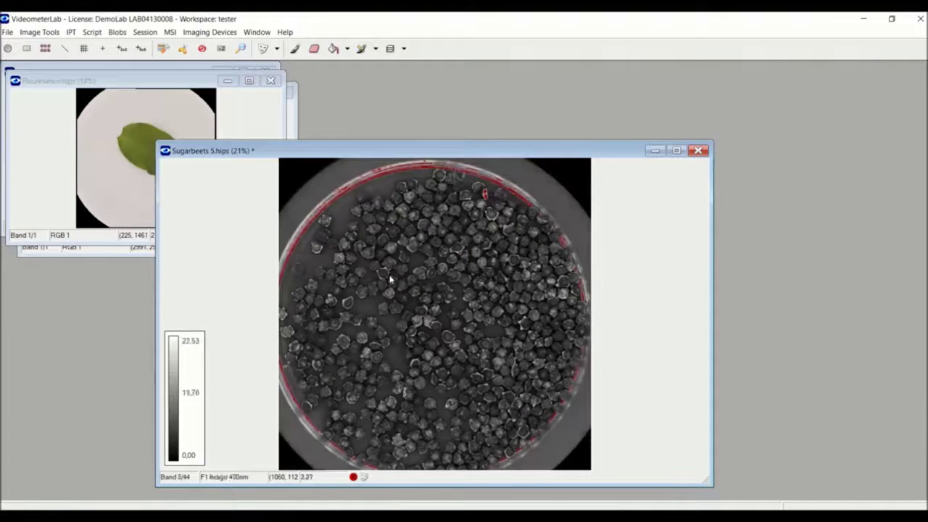
{"action": "scroll", "coordinate": [391, 278], "scroll_direction": "down", "scroll_amount": 20}
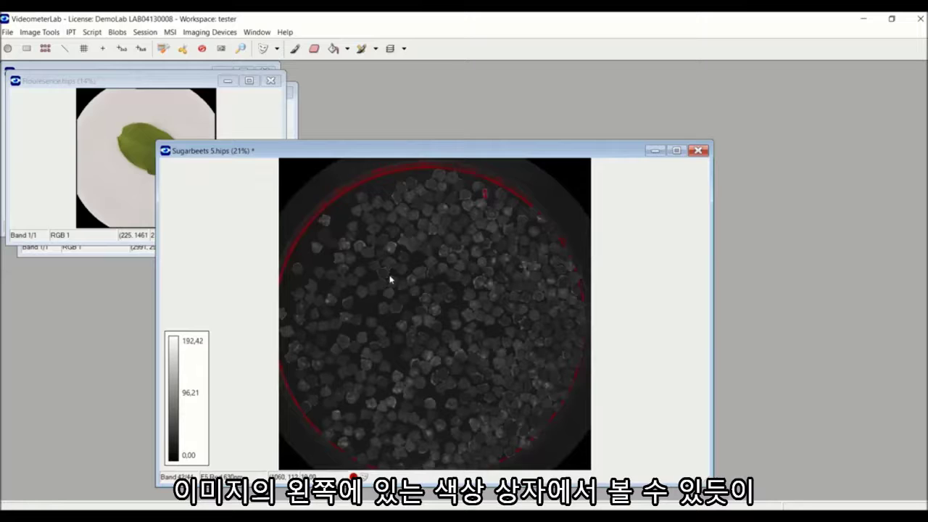
{"action": "scroll", "coordinate": [391, 279], "scroll_direction": "up", "scroll_amount": 5}
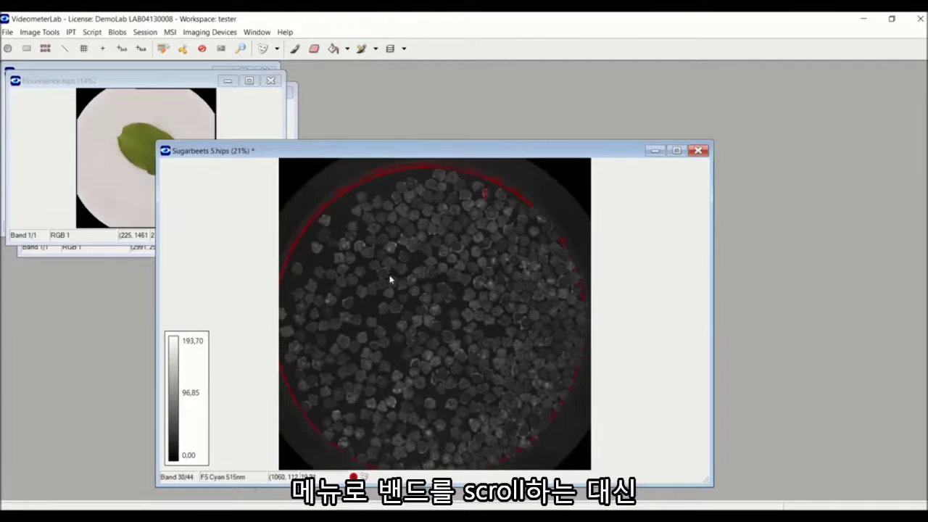
{"action": "scroll", "coordinate": [390, 279], "scroll_direction": "up", "scroll_amount": 6}
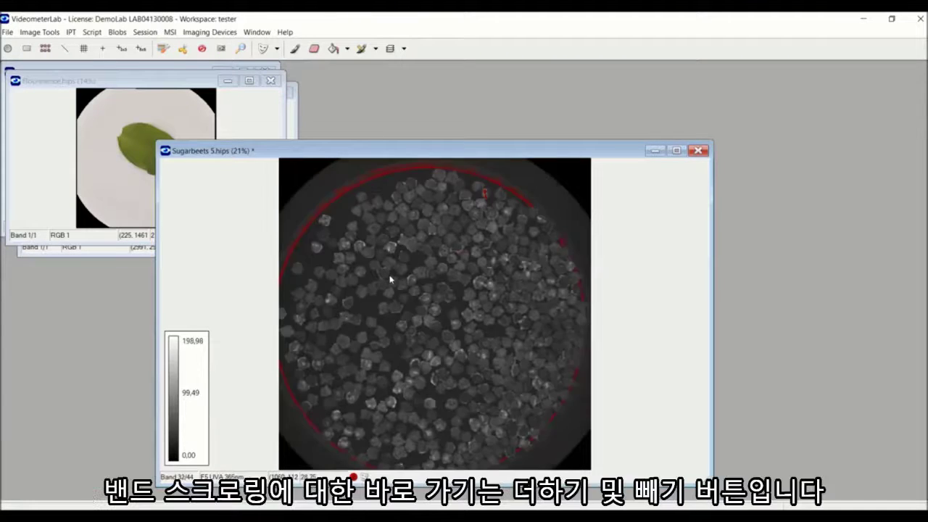
{"action": "scroll", "coordinate": [390, 278], "scroll_direction": "up", "scroll_amount": 5}
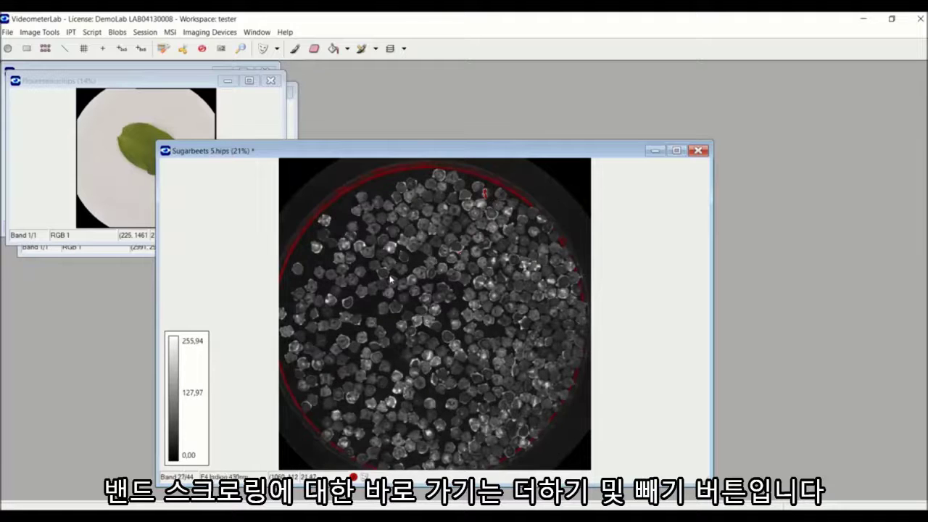
{"action": "scroll", "coordinate": [390, 278], "scroll_direction": "up", "scroll_amount": 20}
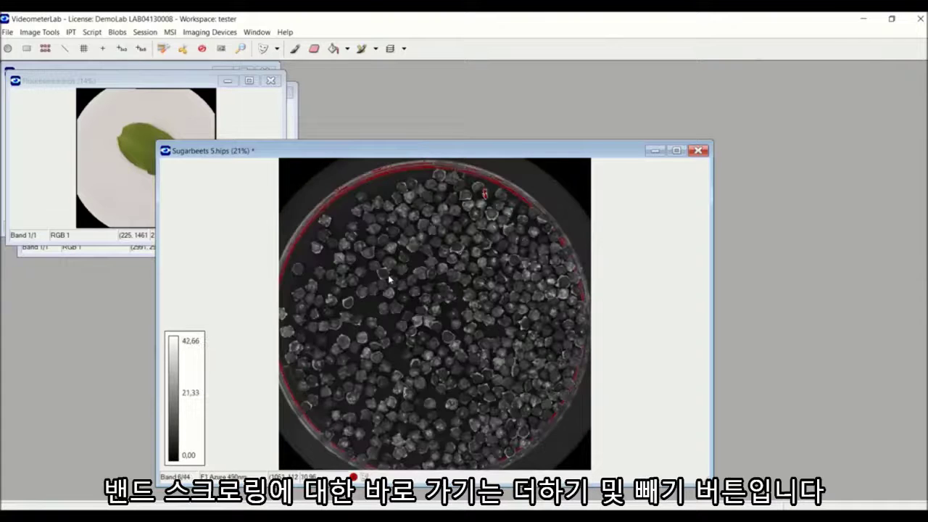
Step: Switch the seed image's view mode to Inverse Gray and browse the bands up to band 17, F1 NIR 880nm
{"action": "right_click", "coordinate": [390, 278]}
{"action": "mouse_move", "coordinate": [440, 310]}
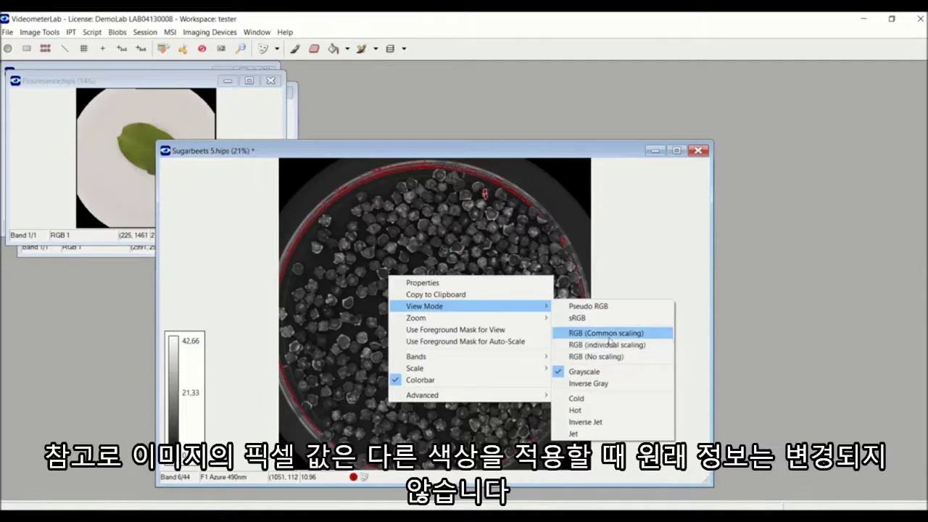
{"action": "left_click", "coordinate": [634, 387]}
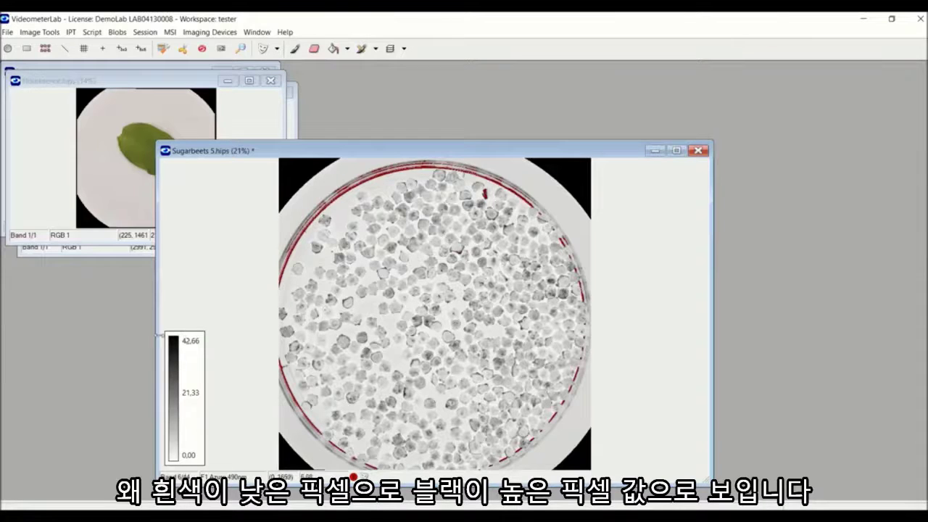
{"action": "scroll", "coordinate": [197, 459], "scroll_direction": "down", "scroll_amount": 1}
{"action": "scroll", "coordinate": [198, 459], "scroll_direction": "down", "scroll_amount": 3}
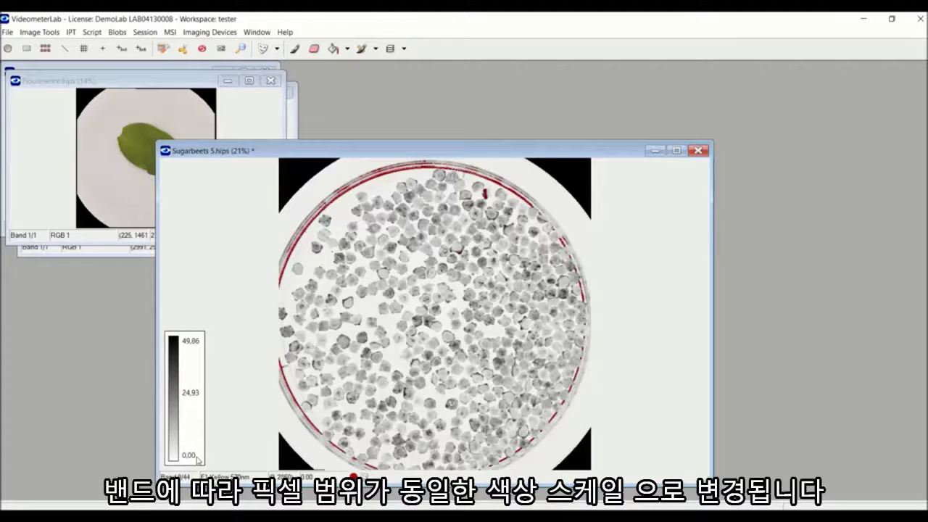
{"action": "scroll", "coordinate": [204, 344], "scroll_direction": "down", "scroll_amount": 1}
{"action": "scroll", "coordinate": [204, 344], "scroll_direction": "down", "scroll_amount": 1}
{"action": "scroll", "coordinate": [204, 344], "scroll_direction": "down", "scroll_amount": 1}
{"action": "scroll", "coordinate": [204, 345], "scroll_direction": "down", "scroll_amount": 1}
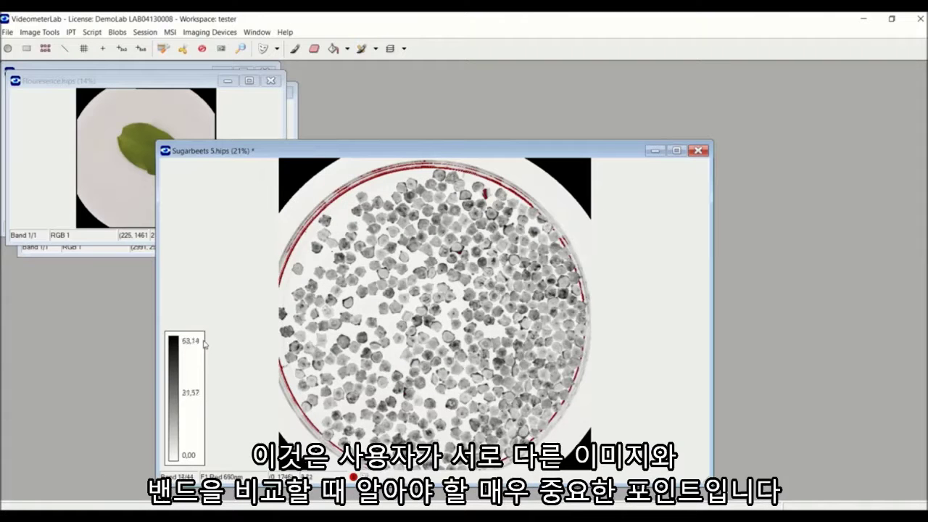
{"action": "scroll", "coordinate": [203, 345], "scroll_direction": "down", "scroll_amount": 1}
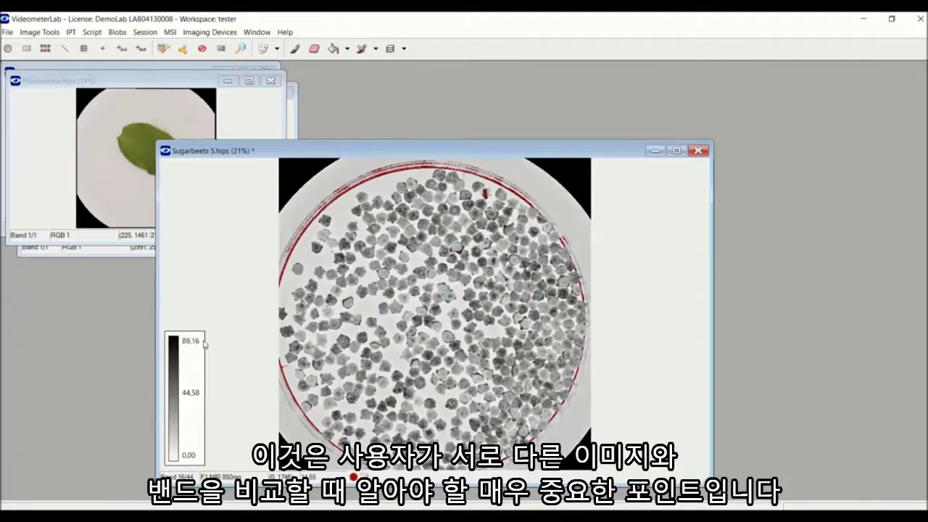
{"action": "scroll", "coordinate": [204, 344], "scroll_direction": "down", "scroll_amount": 1}
Step: Display the seed image in the Cold view mode and in the Hot view mode
{"action": "right_click", "coordinate": [363, 325]}
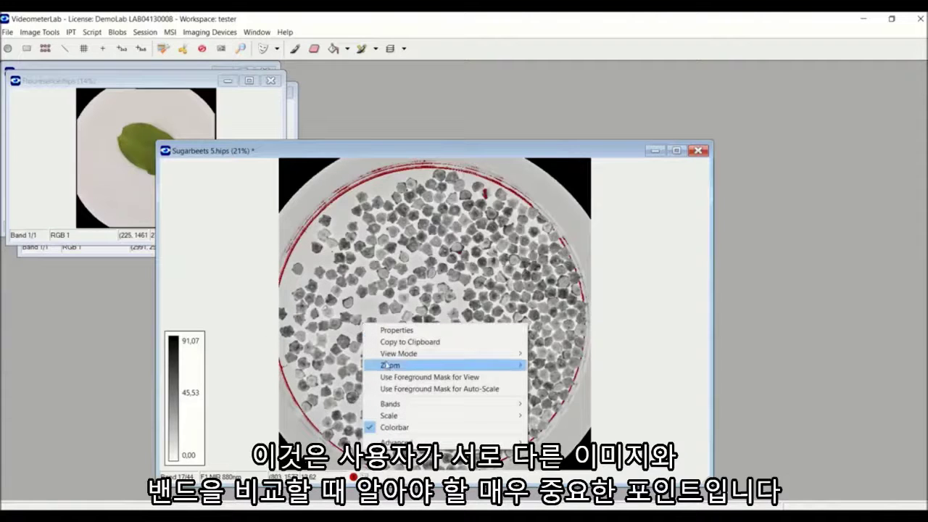
{"action": "mouse_move", "coordinate": [397, 357]}
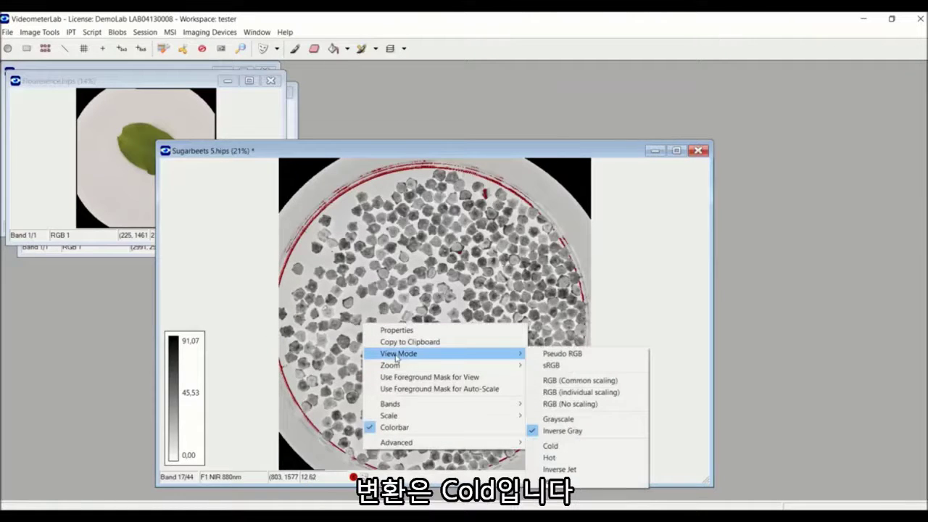
{"action": "left_click", "coordinate": [552, 446]}
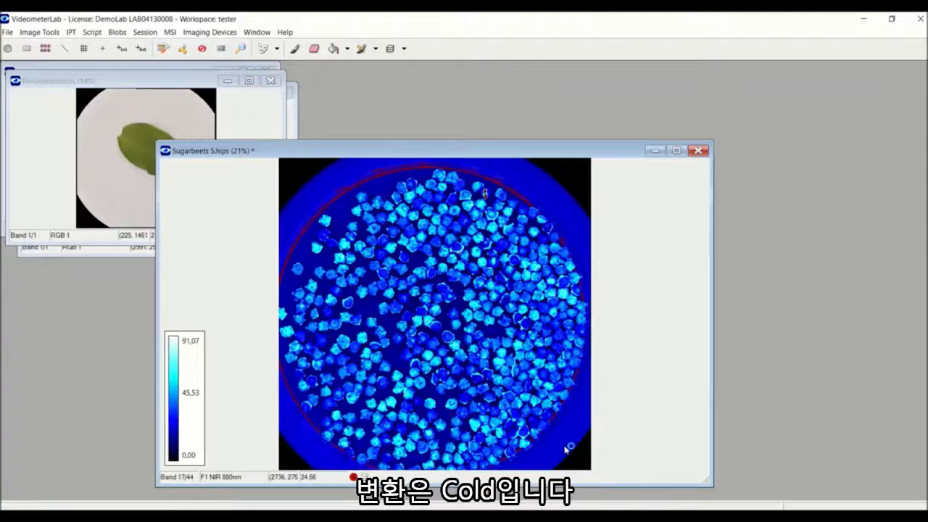
{"action": "right_click", "coordinate": [521, 433]}
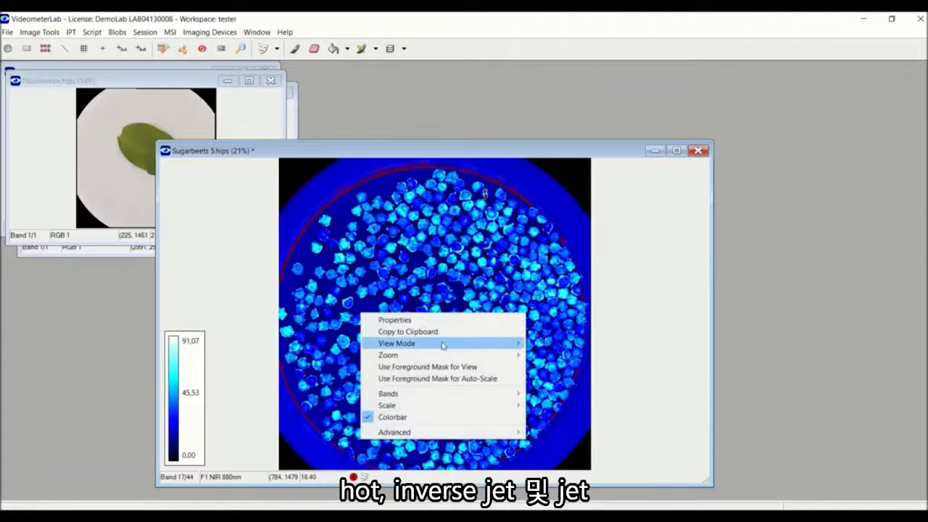
{"action": "mouse_move", "coordinate": [508, 344]}
{"action": "left_click", "coordinate": [585, 450]}
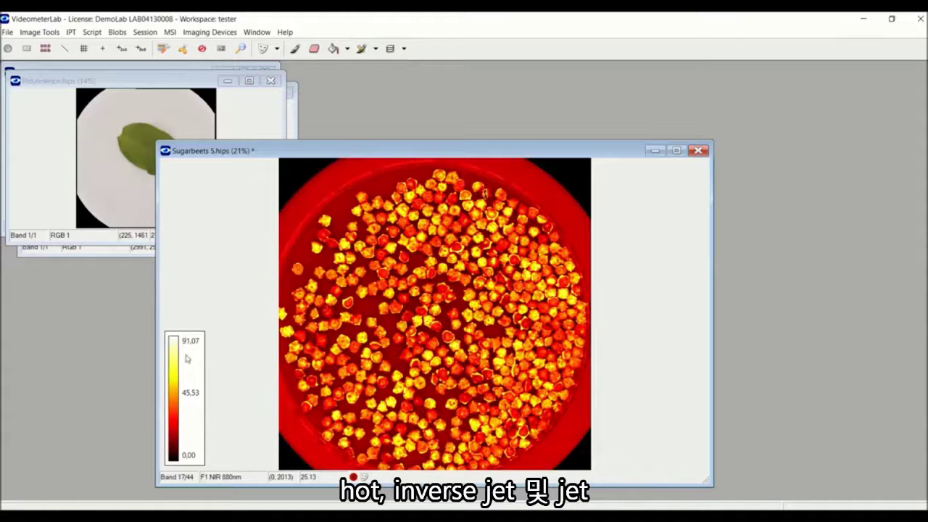
Step: Switch the seed image's view mode to Jet and return it to Grayscale
{"action": "right_click", "coordinate": [368, 325]}
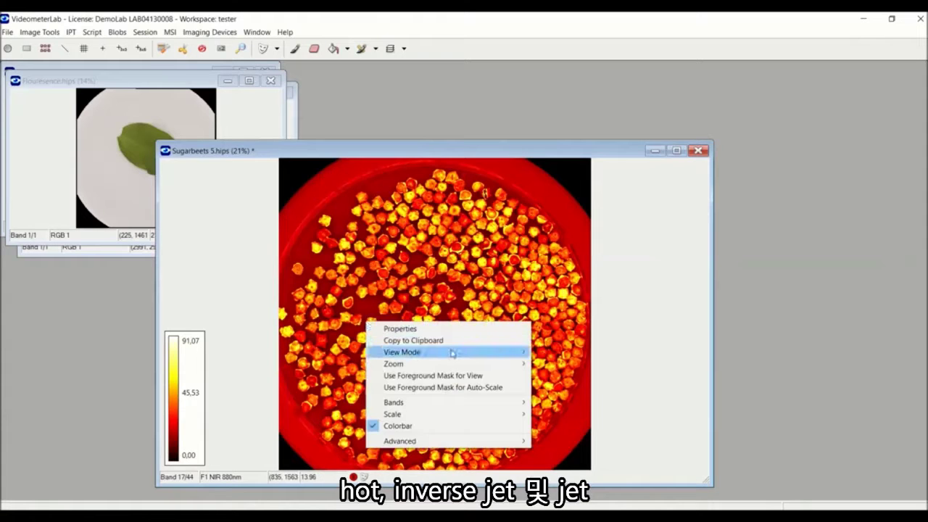
{"action": "mouse_move", "coordinate": [508, 353]}
{"action": "left_click", "coordinate": [572, 479]}
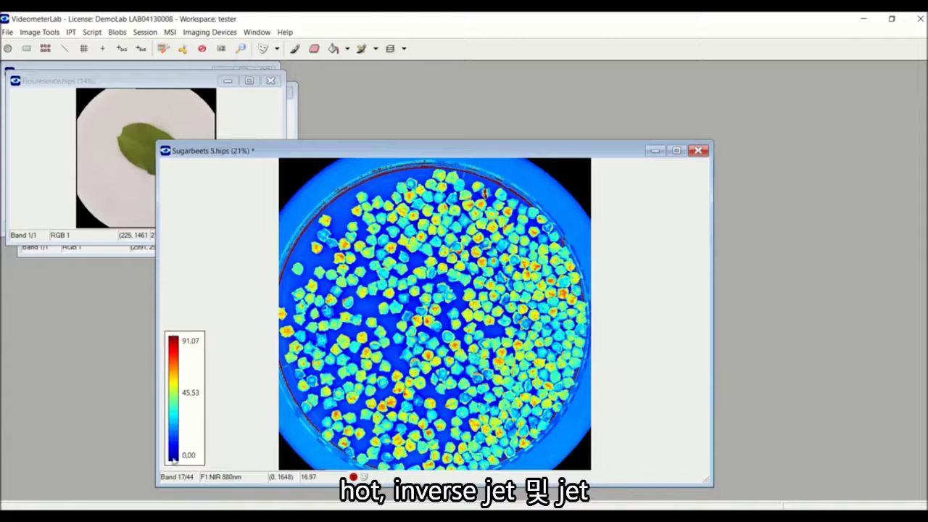
{"action": "right_click", "coordinate": [403, 275]}
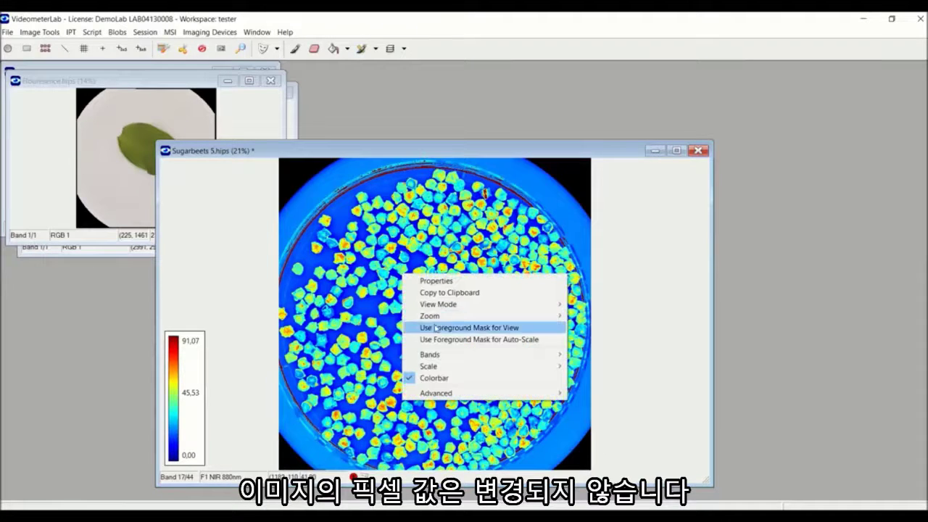
{"action": "left_click", "coordinate": [627, 372]}
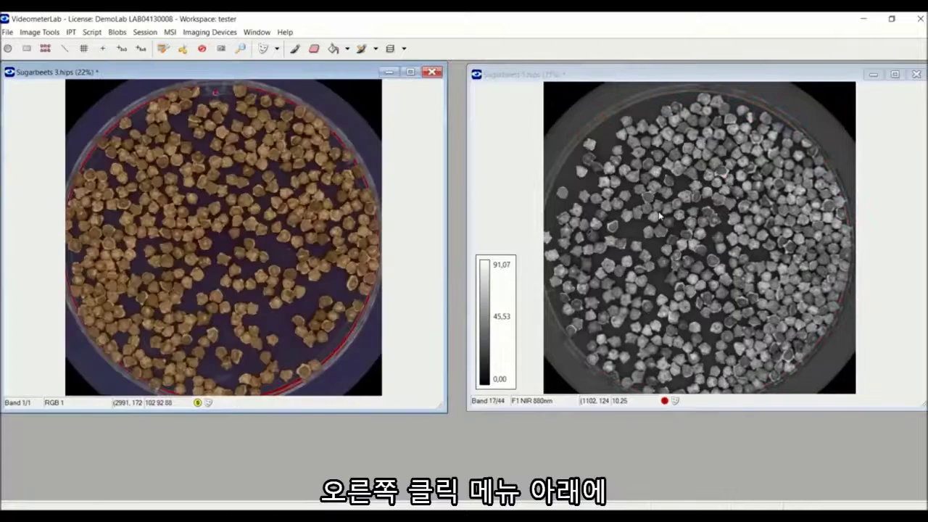
Step: Apply the Sugarbeets 5 view settings to all open images and enable Synchronize Band Shift
{"action": "right_click", "coordinate": [659, 211]}
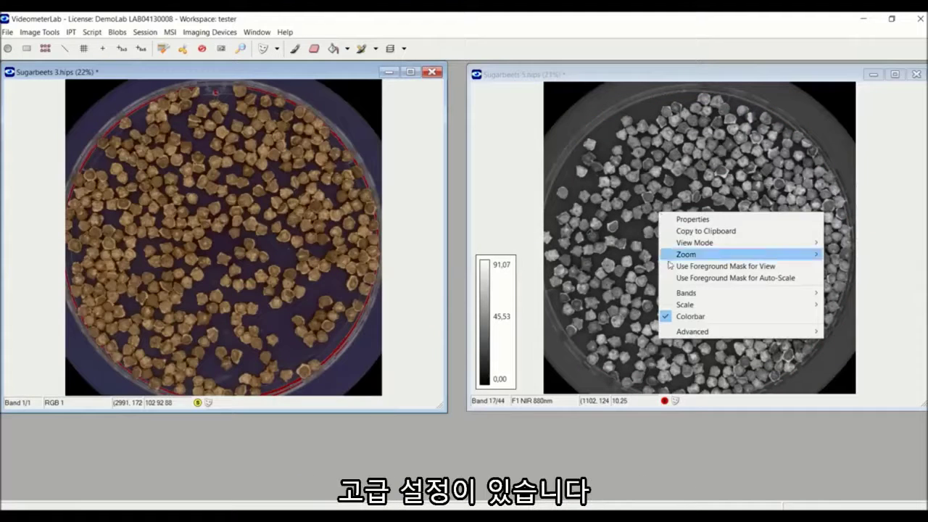
{"action": "mouse_move", "coordinate": [689, 332]}
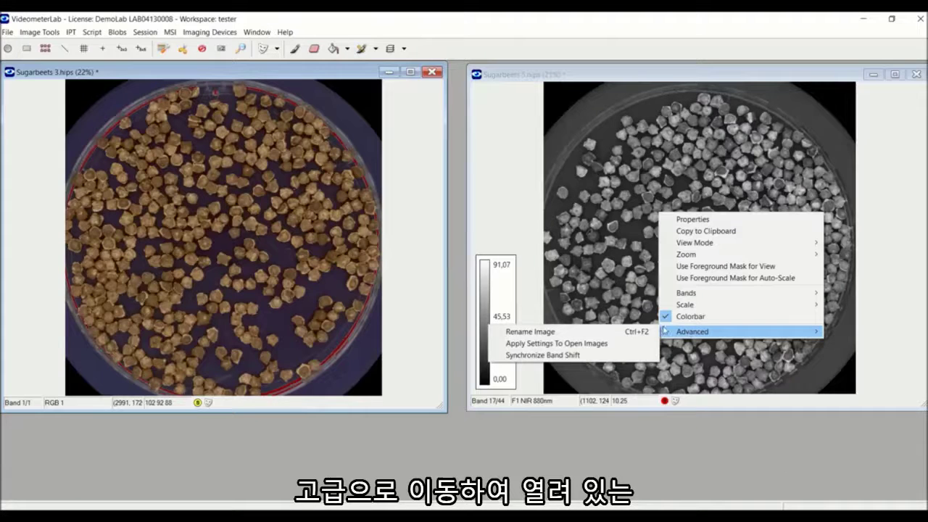
{"action": "left_click", "coordinate": [602, 345]}
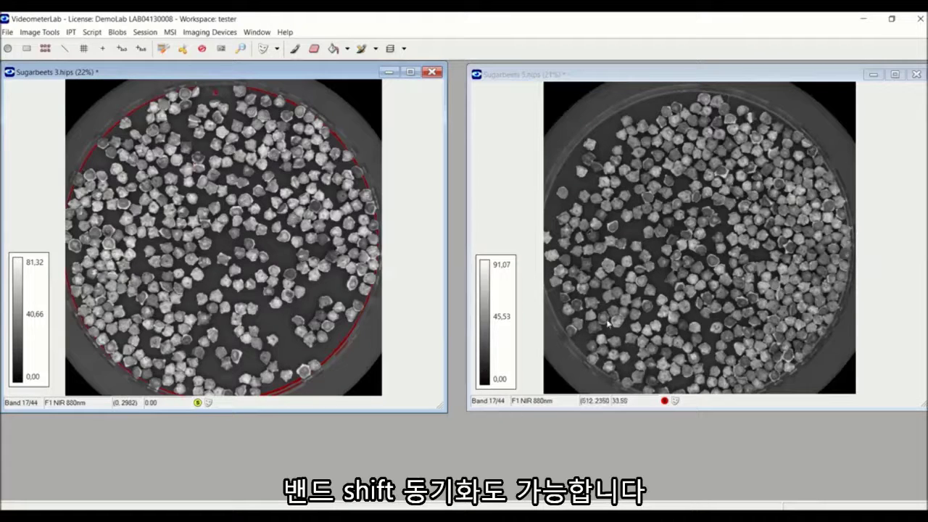
{"action": "right_click", "coordinate": [558, 236]}
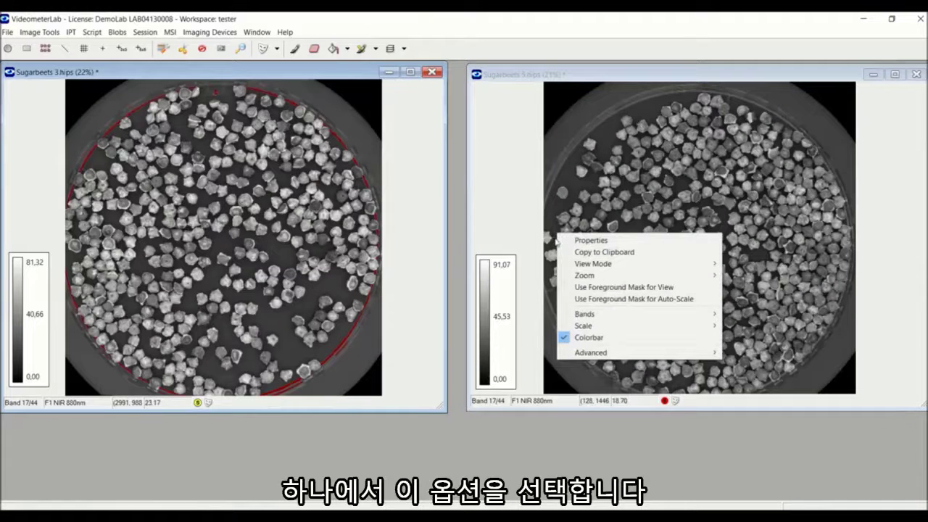
{"action": "mouse_move", "coordinate": [609, 354]}
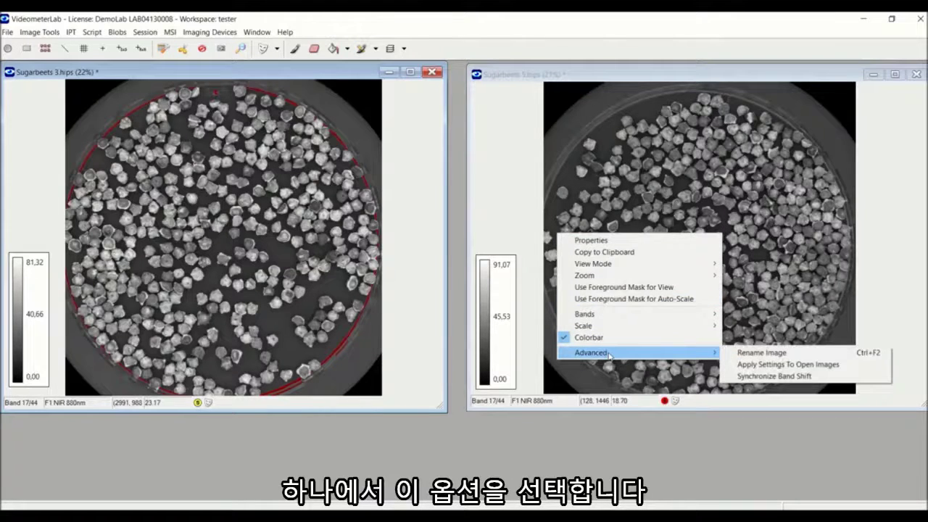
{"action": "left_click", "coordinate": [780, 377]}
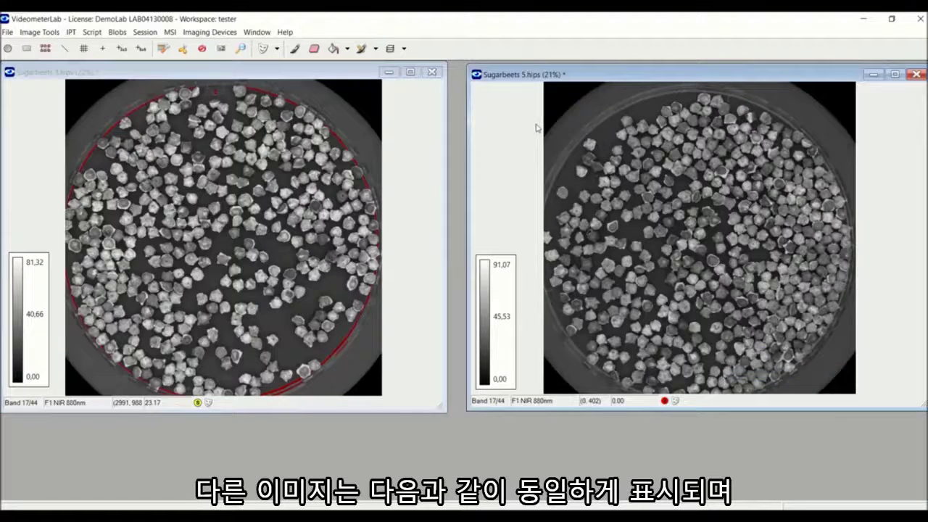
Step: Advance the bands of both Sugarbeets images together to band 23, F3 Indigo 430nm
{"action": "key", "text": "Up"}
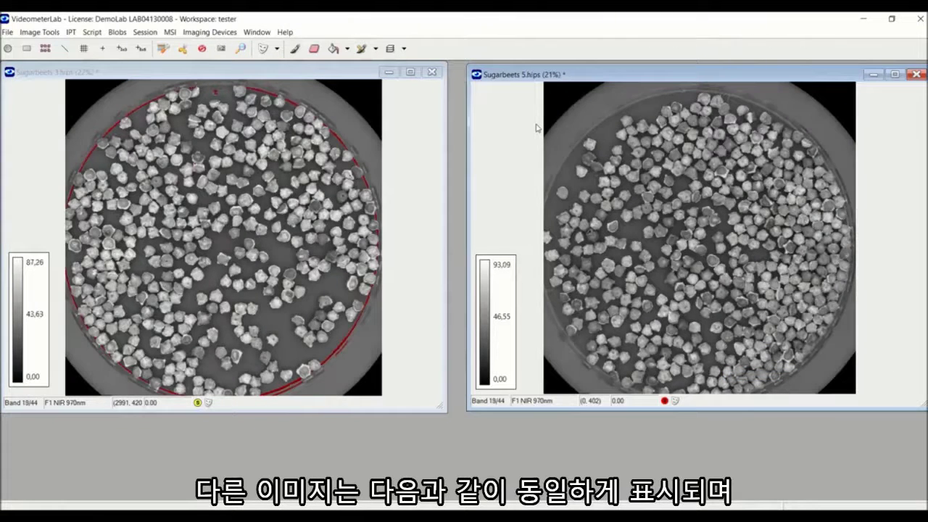
{"action": "key", "text": "Up"}
{"action": "key", "text": "Up"}
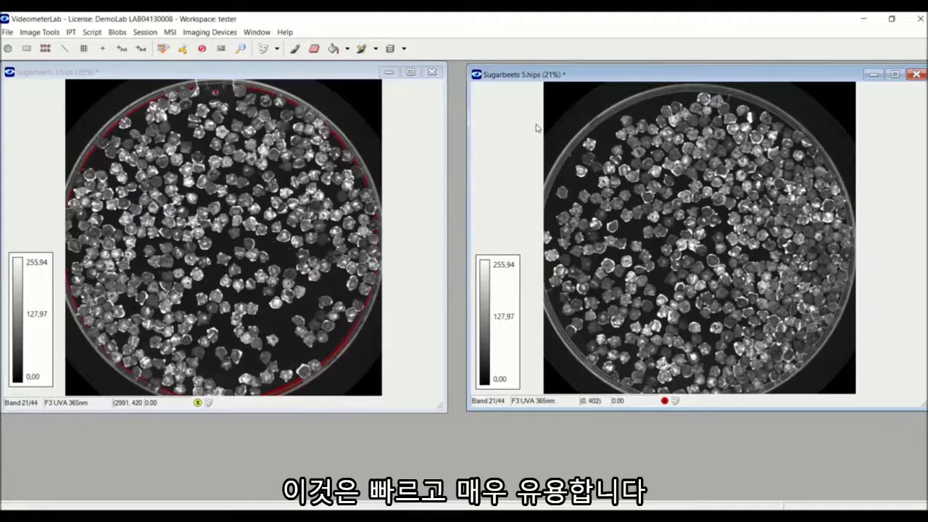
{"action": "key", "text": "Up"}
{"action": "key", "text": "Up"}
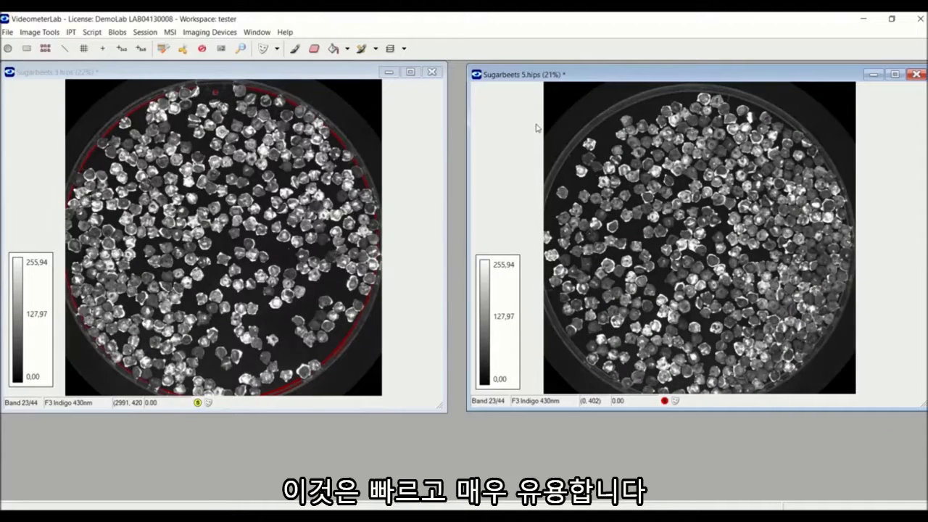
{"action": "right_click", "coordinate": [628, 146]}
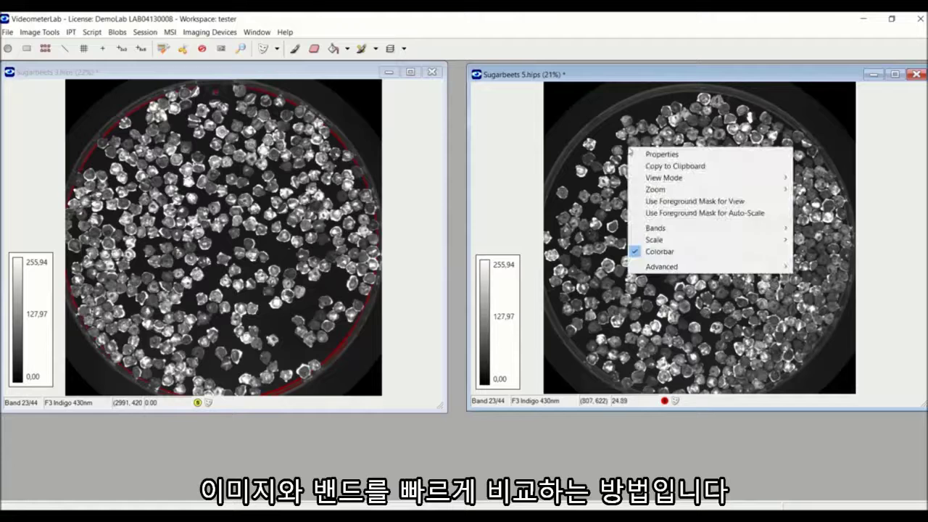
{"action": "mouse_move", "coordinate": [695, 267]}
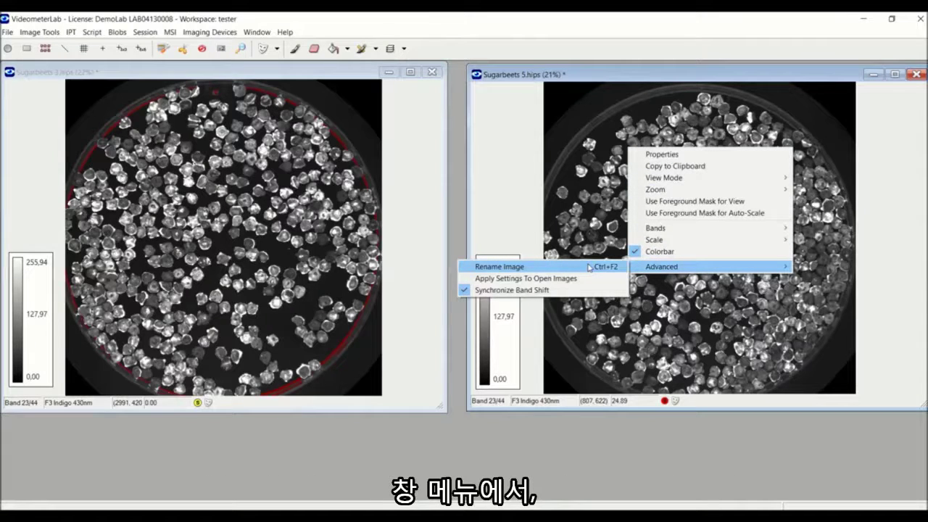
{"action": "left_click", "coordinate": [667, 317]}
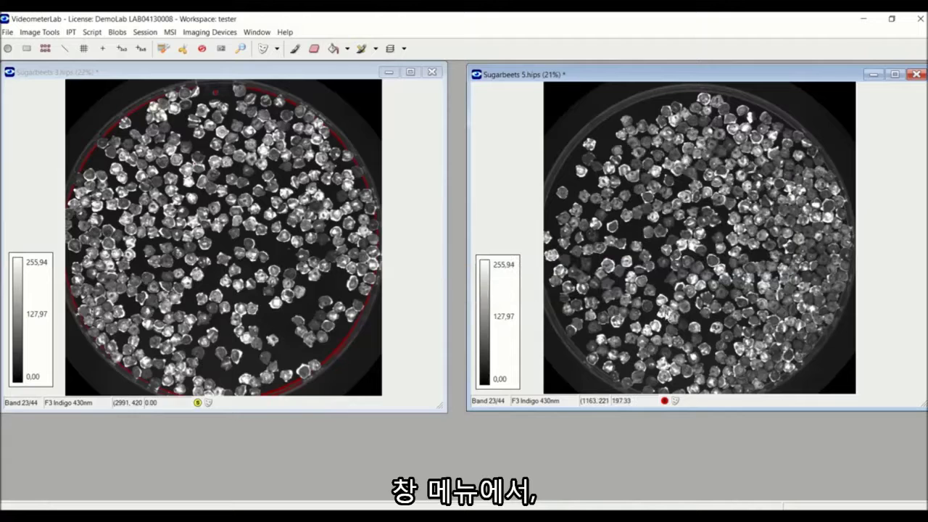
Step: Align all open images on top of each other
{"action": "left_click", "coordinate": [265, 33]}
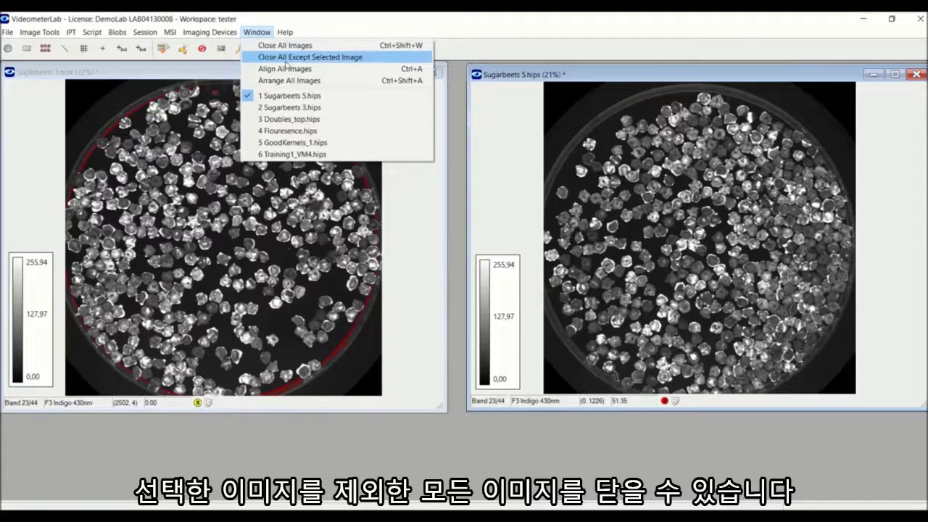
{"action": "left_click", "coordinate": [375, 69]}
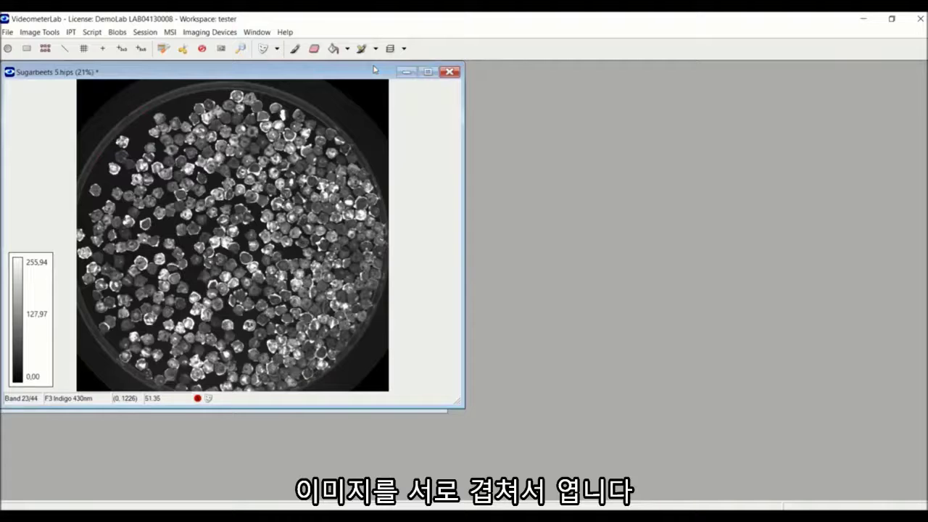
Step: Arrange all open images evenly across the workspace and align them on top of each other again
{"action": "left_click", "coordinate": [257, 32]}
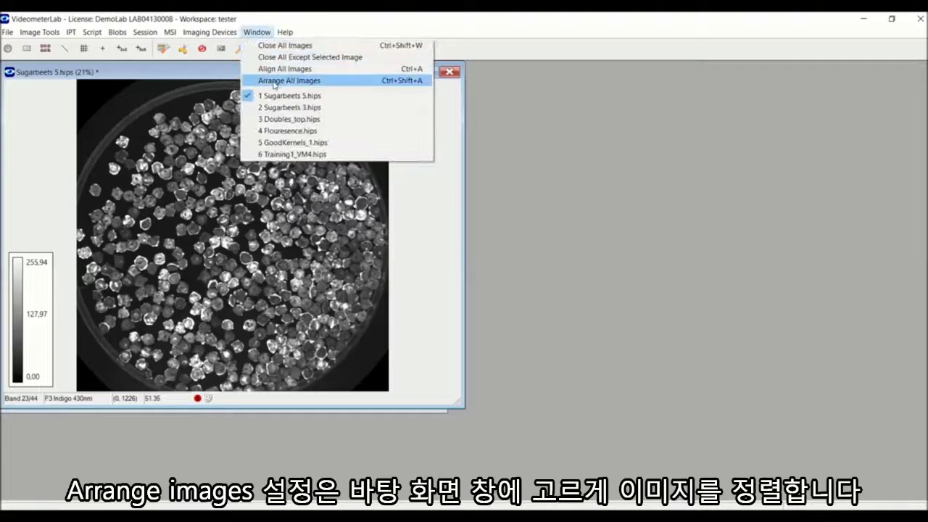
{"action": "left_click", "coordinate": [279, 79]}
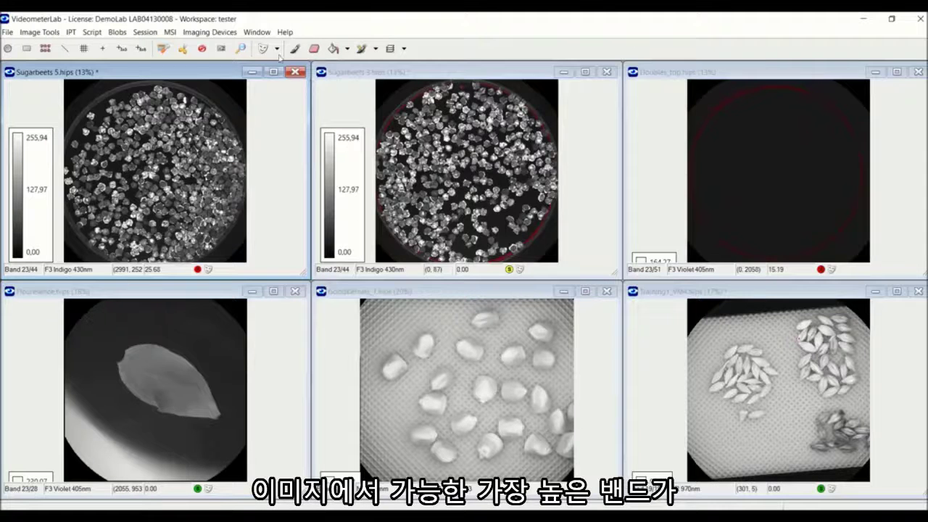
{"action": "left_click", "coordinate": [251, 34]}
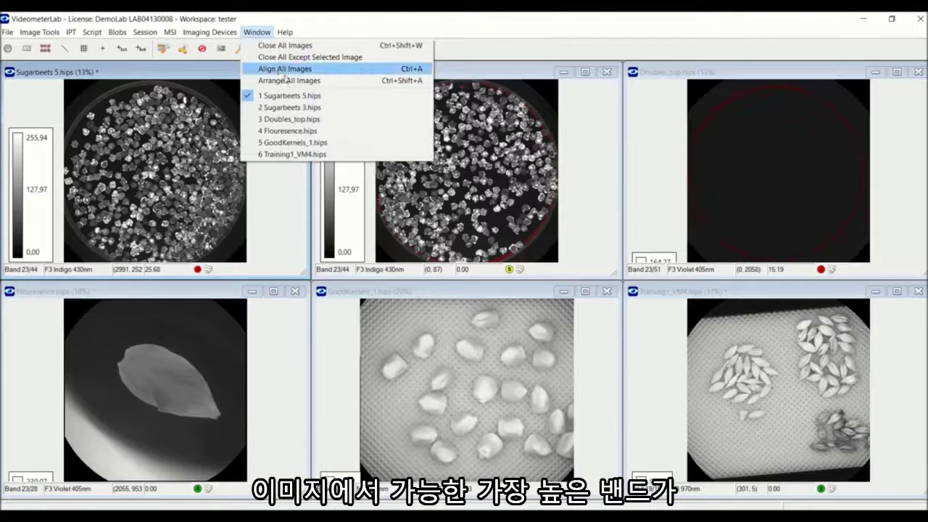
{"action": "left_click", "coordinate": [290, 57]}
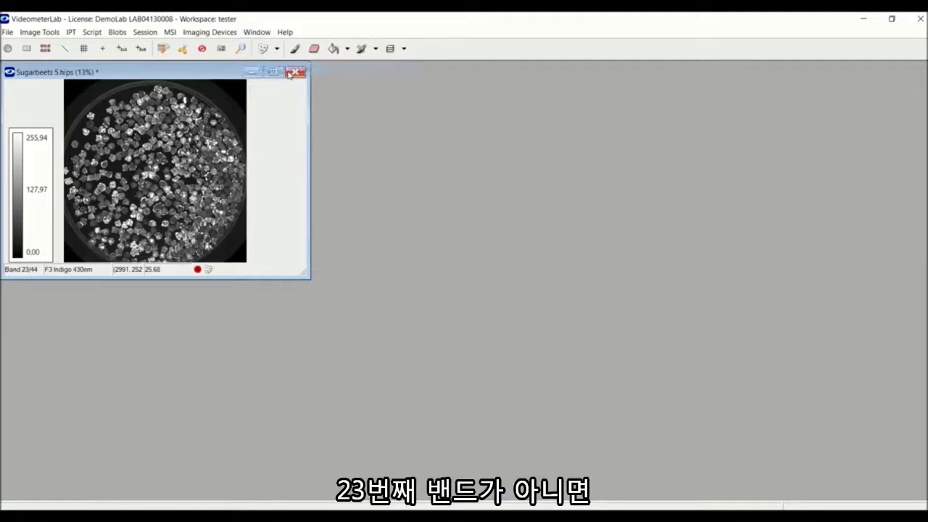
Step: Move the Sugarbeets 5 window off the stack, enlarge it and apply the 10% Trimmed scale to its image
{"action": "left_click_drag", "start_coordinate": [179, 72], "coordinate": [390, 108]}
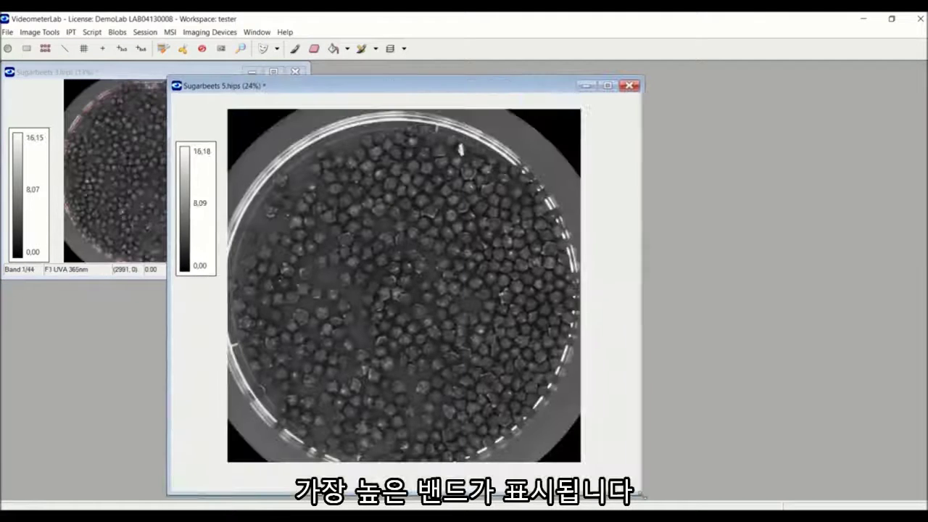
{"action": "left_click_drag", "start_coordinate": [638, 494], "coordinate": [643, 492]}
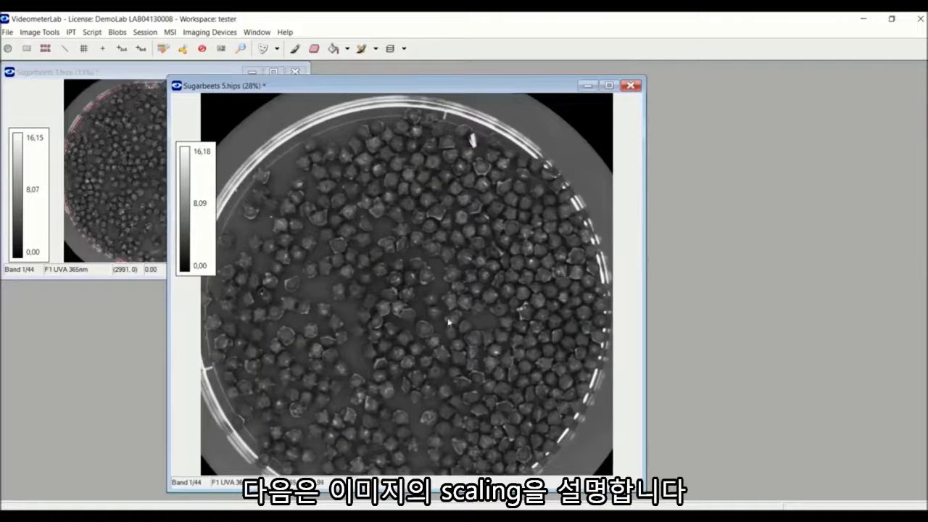
{"action": "right_click", "coordinate": [403, 289]}
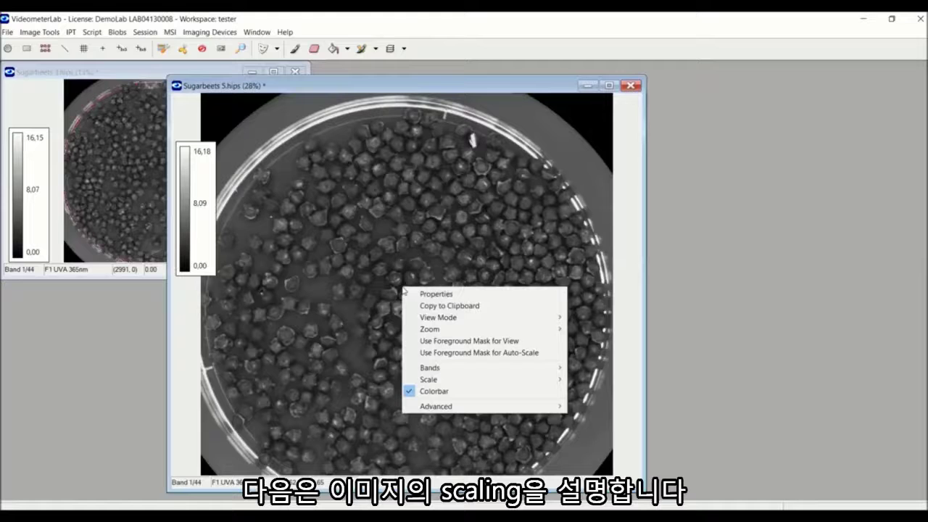
{"action": "mouse_move", "coordinate": [444, 380]}
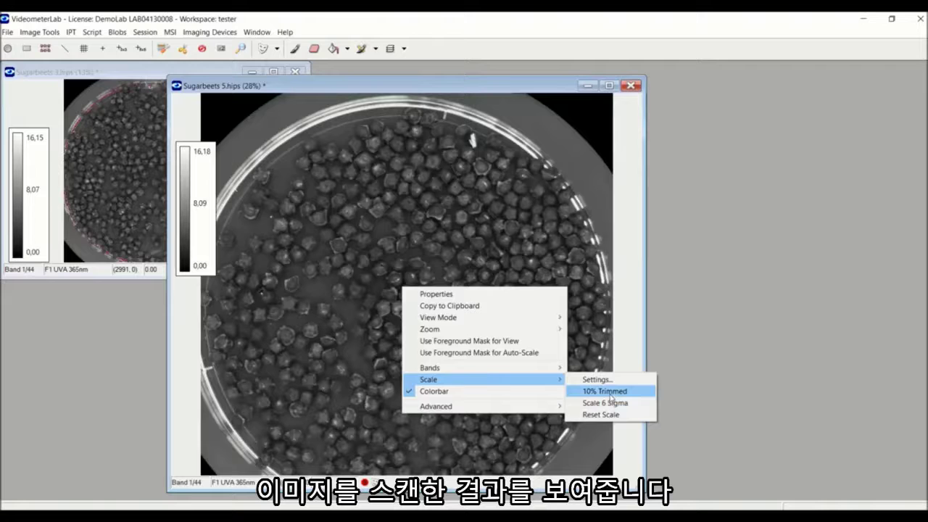
{"action": "left_click", "coordinate": [611, 392]}
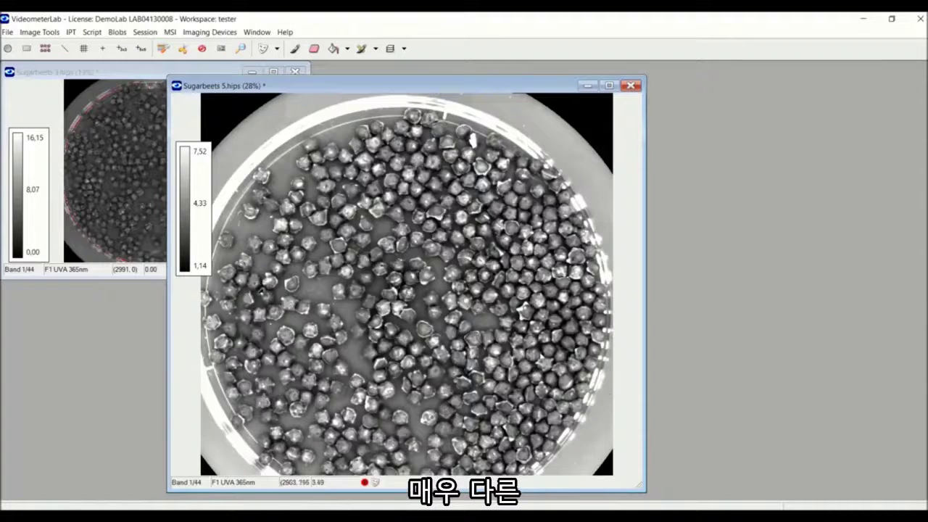
Step: Apply the Scale 6 Sigma scaling to the Sugarbeets 5 image
{"action": "right_click", "coordinate": [294, 251]}
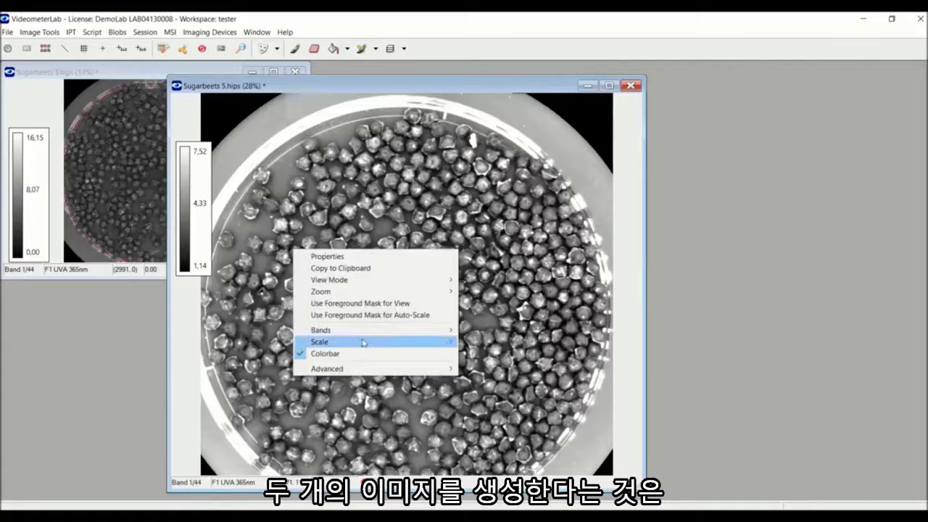
{"action": "mouse_move", "coordinate": [363, 344]}
{"action": "left_click", "coordinate": [485, 365]}
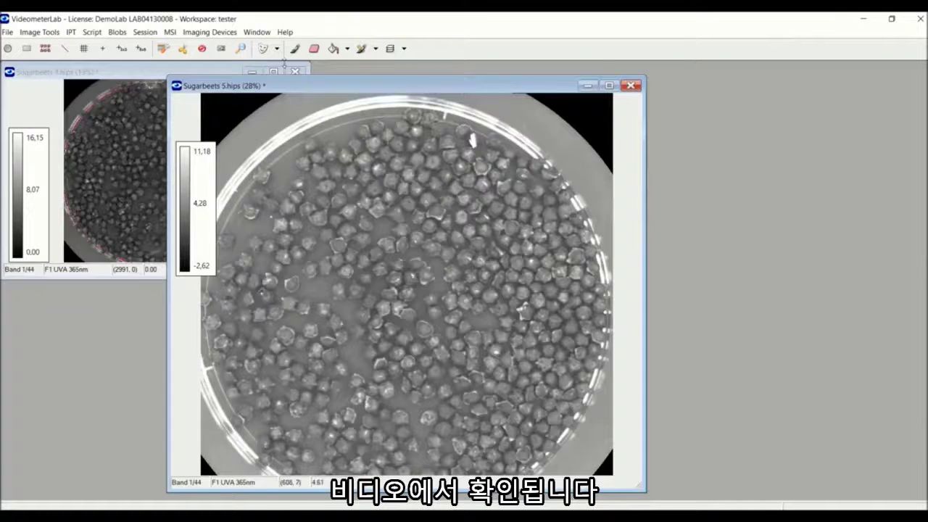
Step: Reposition and resize the Sugarbeets 5 window and draw a rectangular ROI covering the whole image
{"action": "left_click_drag", "start_coordinate": [300, 86], "coordinate": [274, 60]}
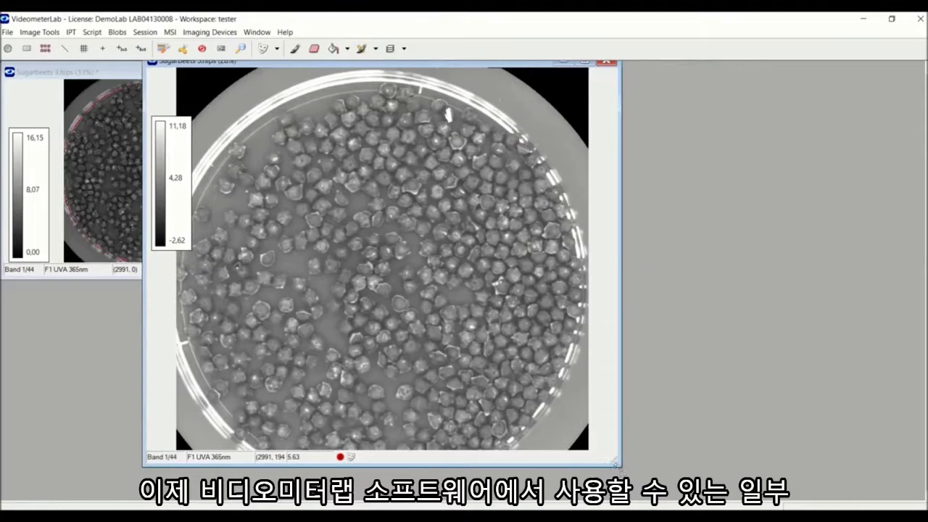
{"action": "left_click_drag", "start_coordinate": [617, 461], "coordinate": [622, 473]}
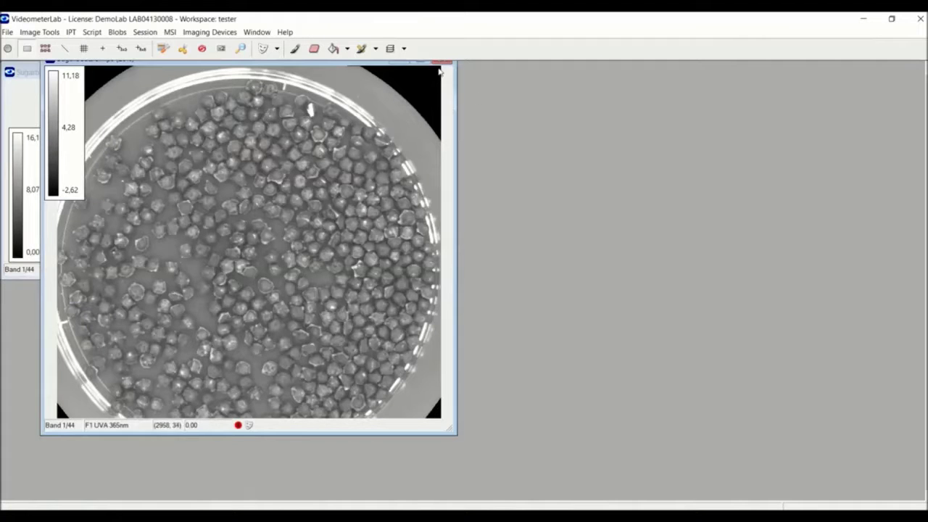
{"action": "left_click_drag", "start_coordinate": [440, 71], "coordinate": [41, 455]}
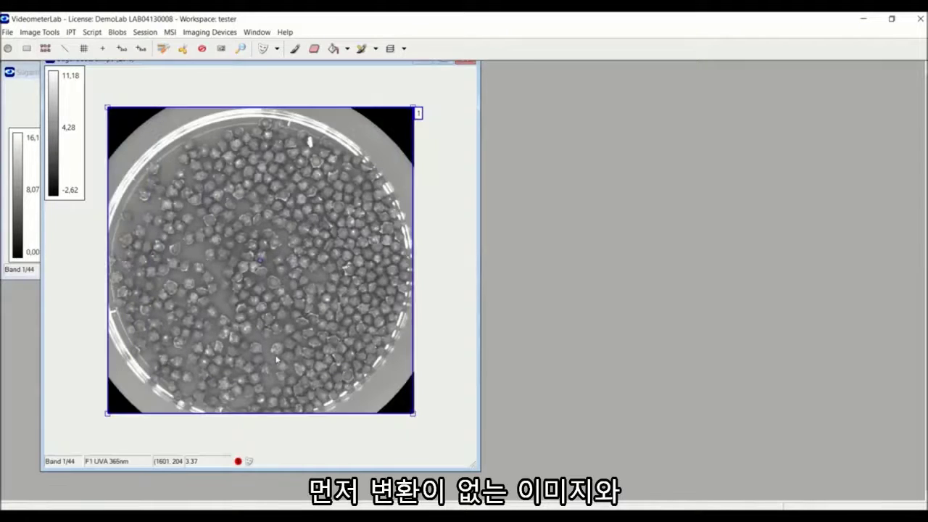
Step: Open the histogram of the whole-image ROI, enlarged beside the image, and view it as a line chart
{"action": "left_click", "coordinate": [39, 32]}
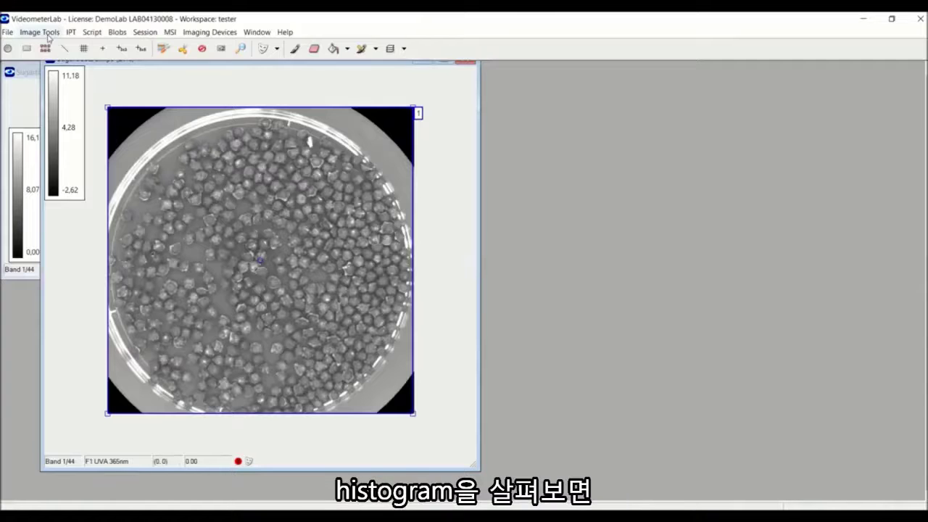
{"action": "mouse_move", "coordinate": [56, 76]}
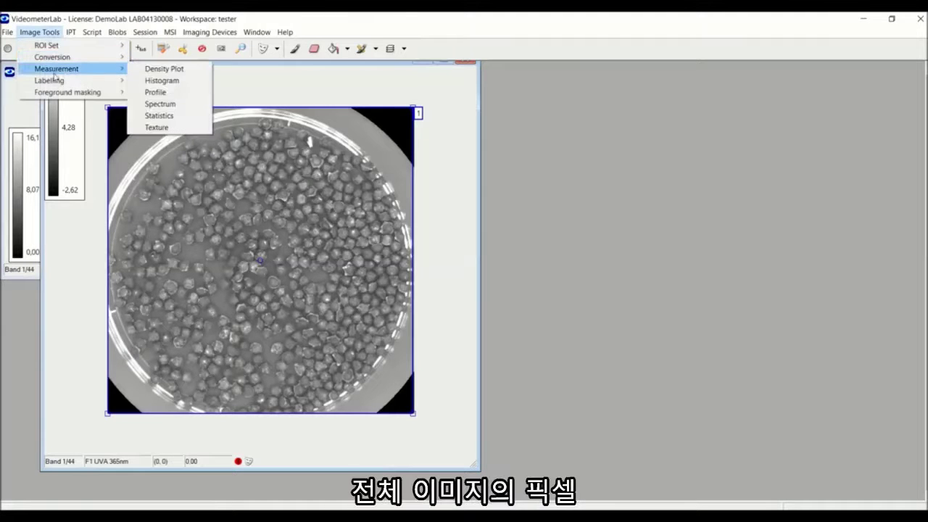
{"action": "left_click", "coordinate": [188, 81]}
{"action": "left_click_drag", "start_coordinate": [408, 140], "coordinate": [558, 98]}
{"action": "left_click_drag", "start_coordinate": [737, 359], "coordinate": [902, 440]}
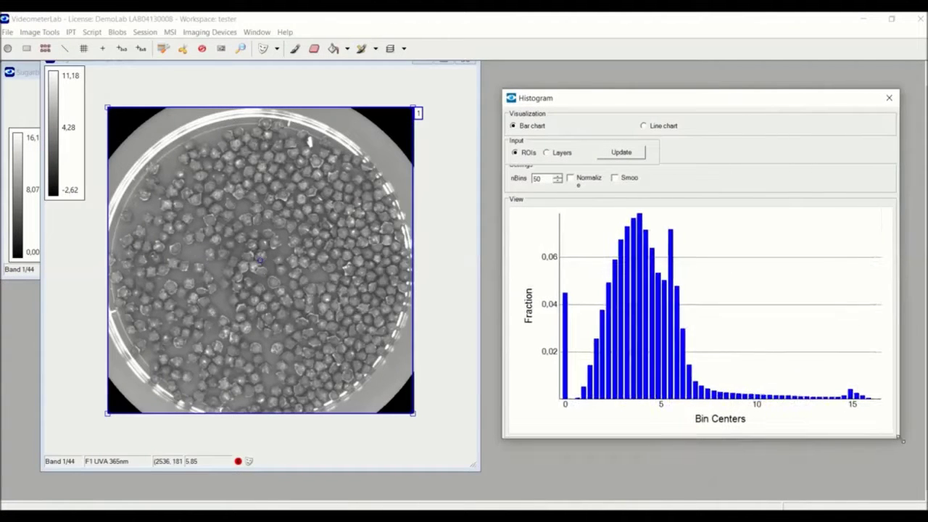
{"action": "left_click", "coordinate": [644, 126]}
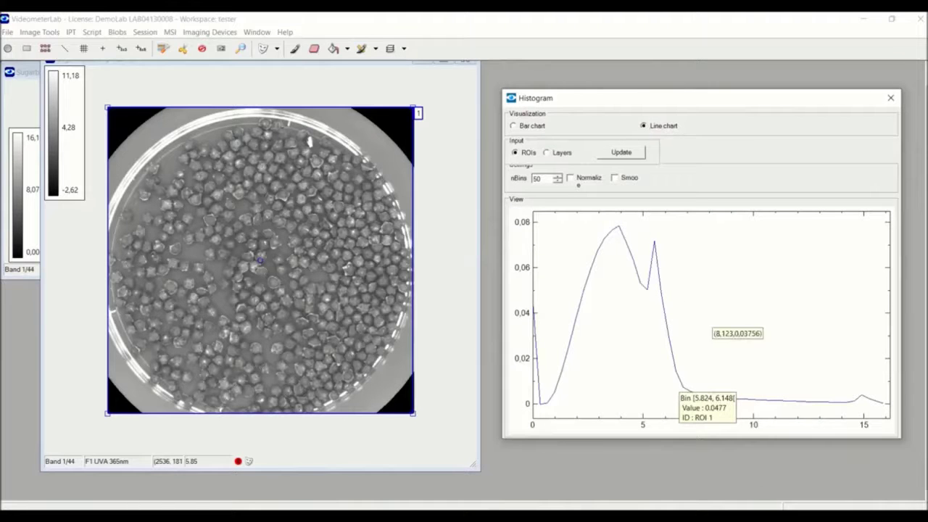
{"action": "left_click", "coordinate": [638, 470]}
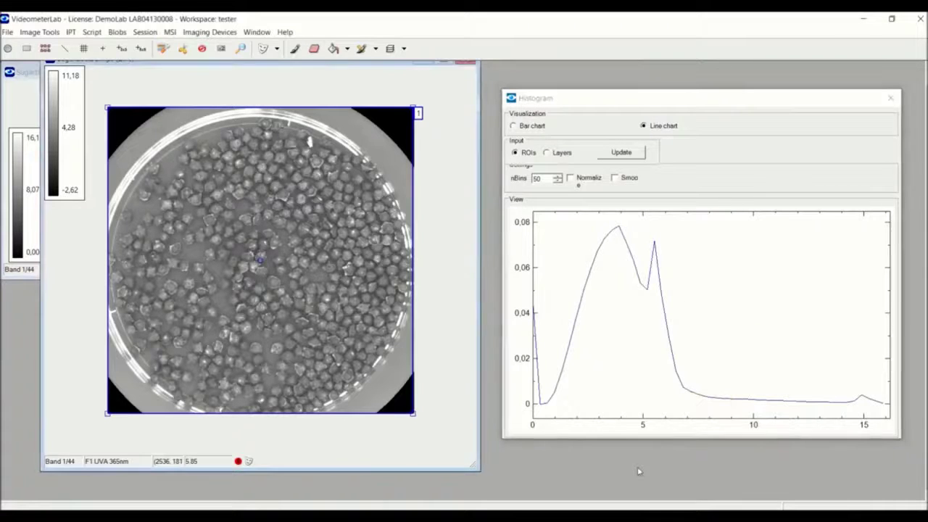
Step: Reset the scale of the Sugarbeets 5 image and return the histogram to a bar chart
{"action": "right_click", "coordinate": [183, 193]}
{"action": "mouse_move", "coordinate": [326, 287]}
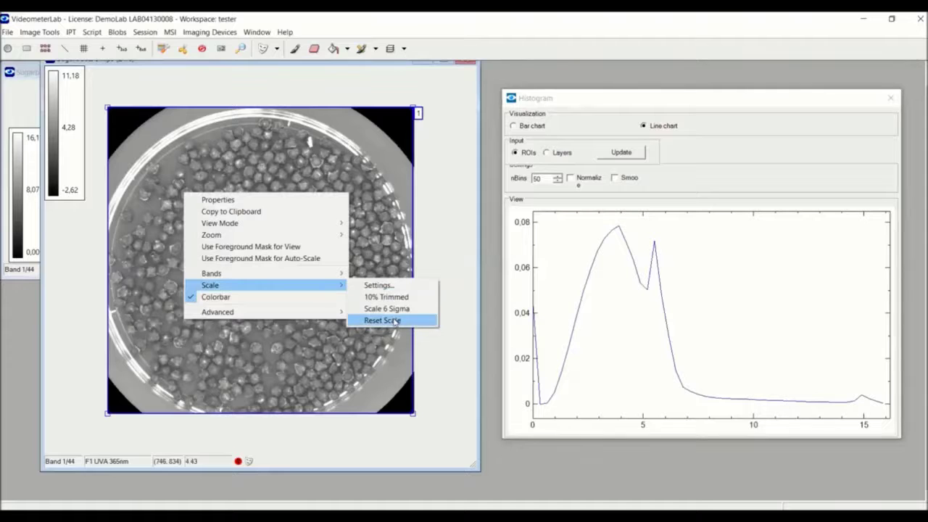
{"action": "left_click", "coordinate": [395, 323]}
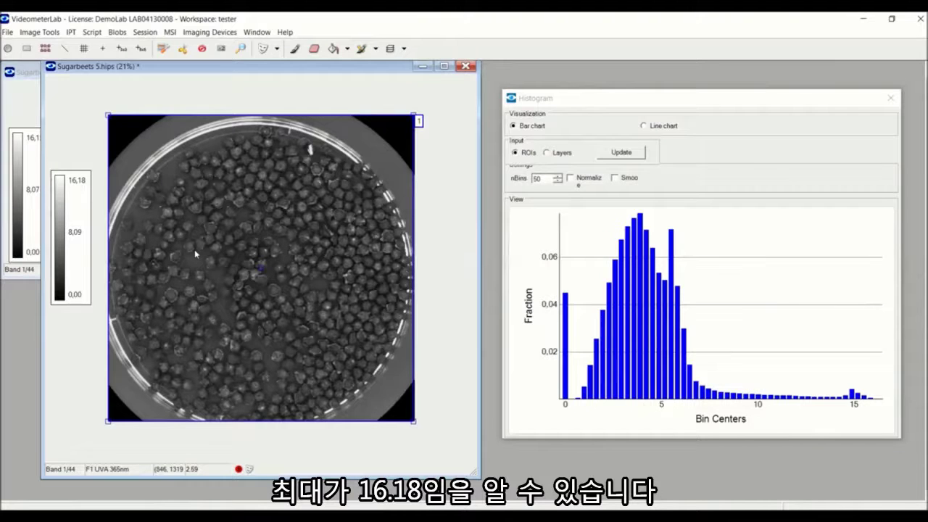
Step: Apply the 10% Trimmed scale to Sugarbeets 5 and zoom the histogram in on bin centers up to about 8
{"action": "right_click", "coordinate": [195, 249]}
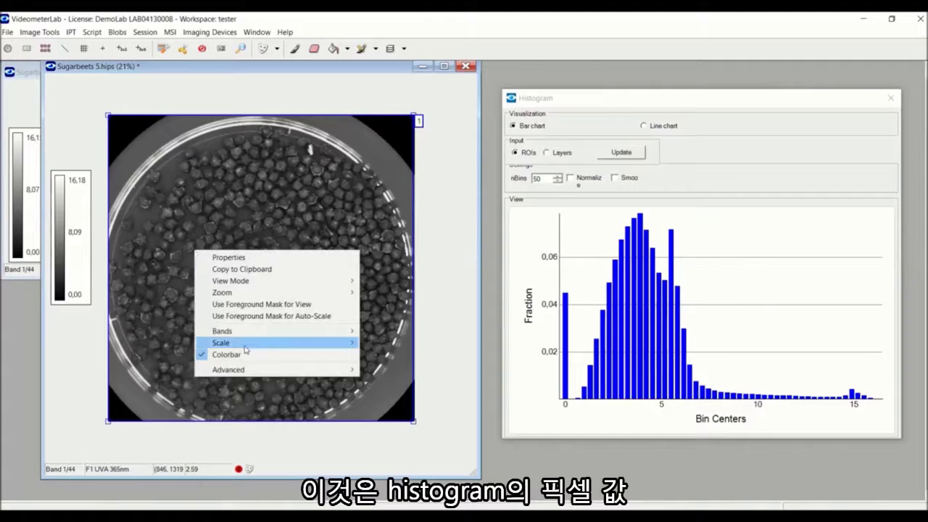
{"action": "mouse_move", "coordinate": [295, 346]}
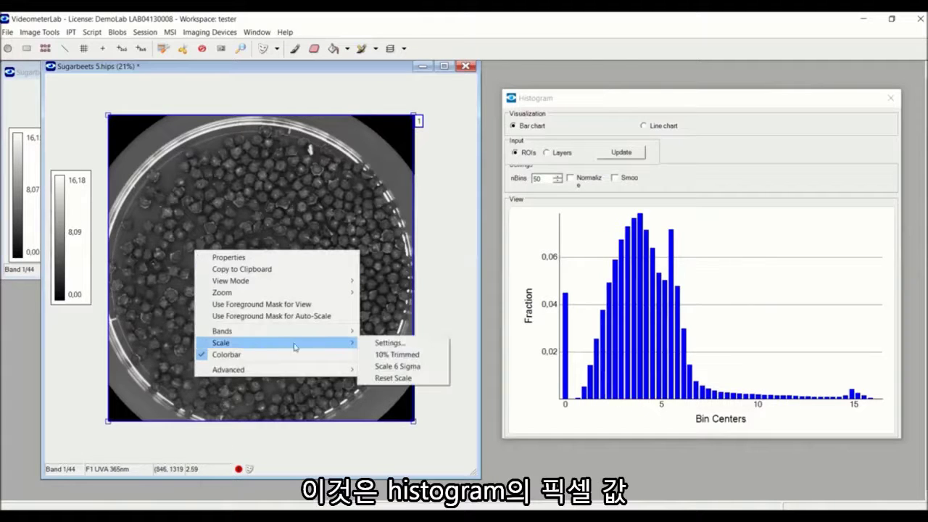
{"action": "left_click", "coordinate": [401, 354]}
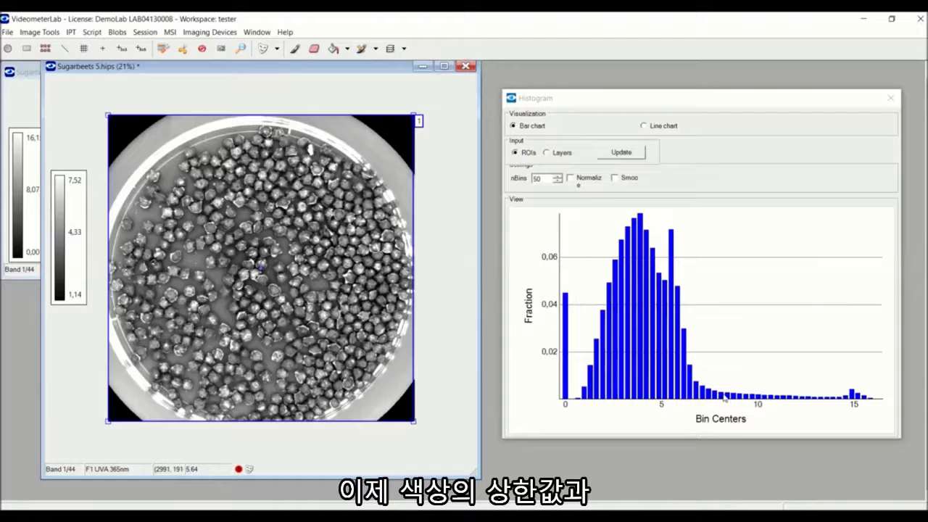
{"action": "mouse_move", "coordinate": [573, 224]}
{"action": "left_mouse_down"}
{"action": "mouse_move", "coordinate": [652, 261]}
{"action": "mouse_move", "coordinate": [671, 293]}
{"action": "mouse_move", "coordinate": [734, 298]}
{"action": "mouse_move", "coordinate": [717, 299]}
{"action": "left_mouse_up"}
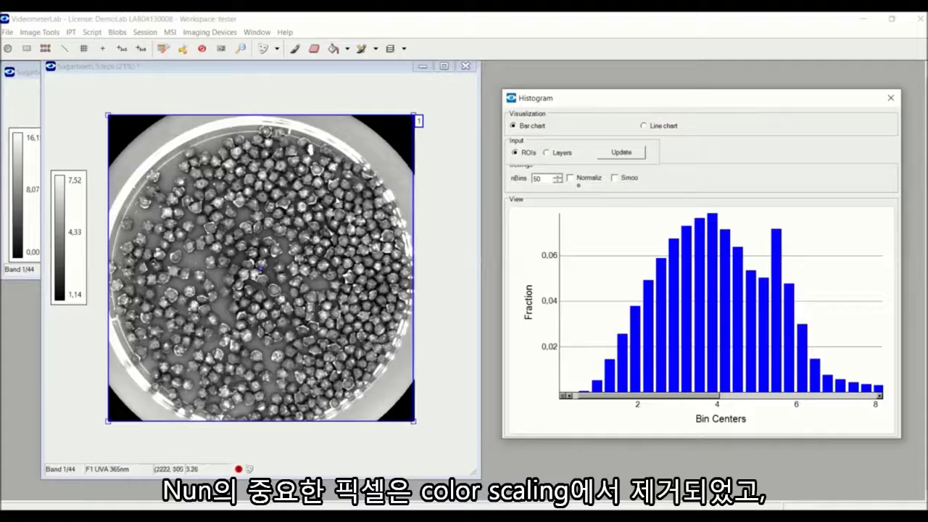
Step: Close the histogram and reset the scale of the Sugarbeets 5 image
{"action": "left_click", "coordinate": [892, 99]}
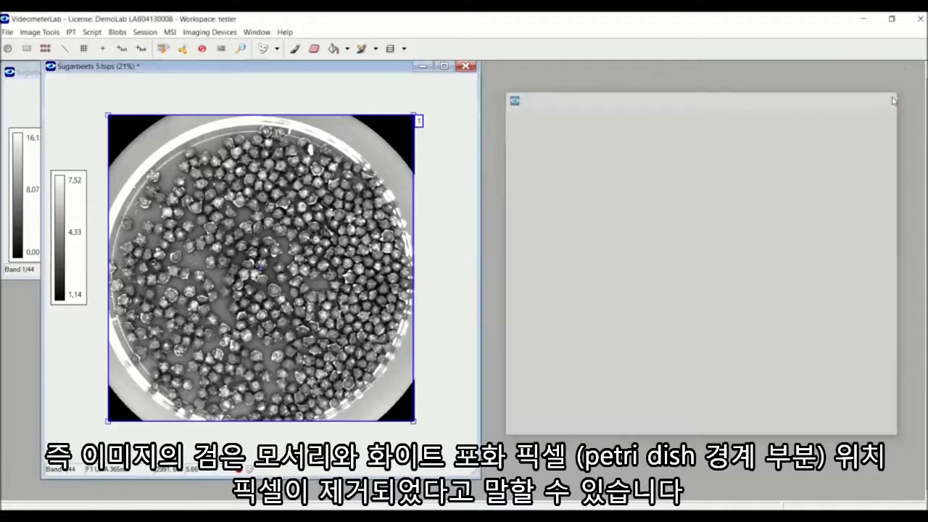
{"action": "right_click", "coordinate": [264, 280]}
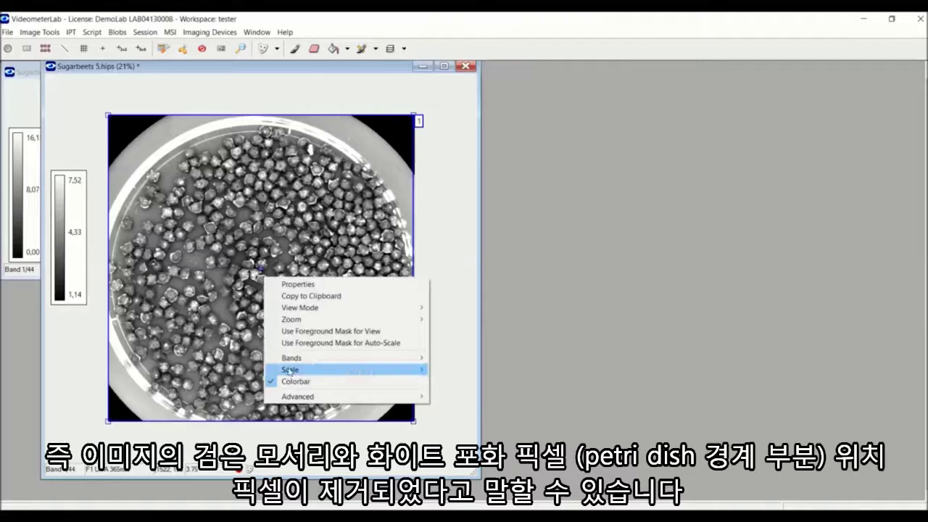
{"action": "mouse_move", "coordinate": [290, 370]}
{"action": "left_click", "coordinate": [461, 405]}
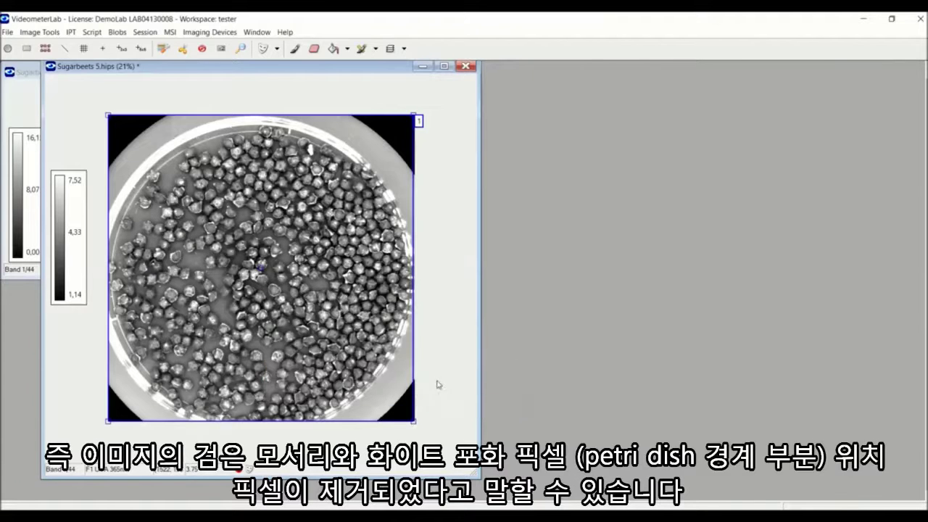
Step: Open the statistics measurement for the whole-image ROI and view the band means and standard deviations
{"action": "left_click", "coordinate": [37, 33]}
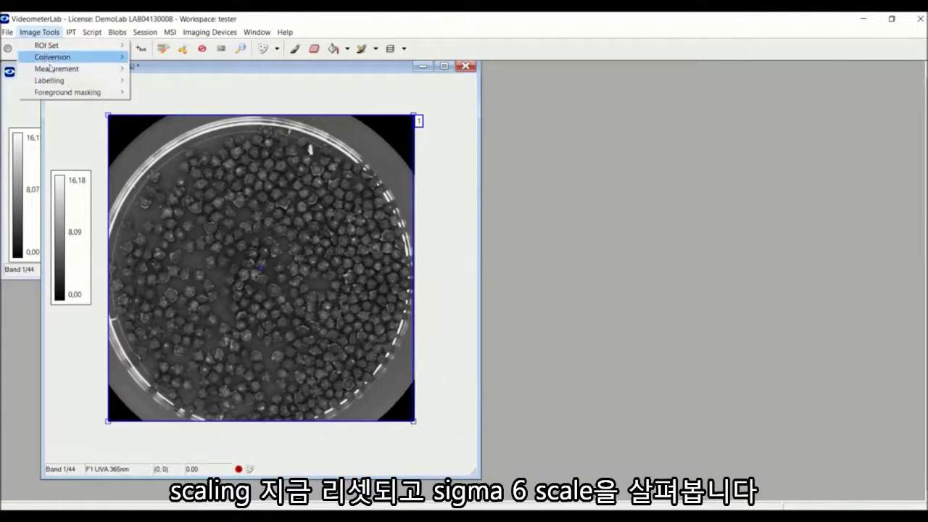
{"action": "mouse_move", "coordinate": [126, 71]}
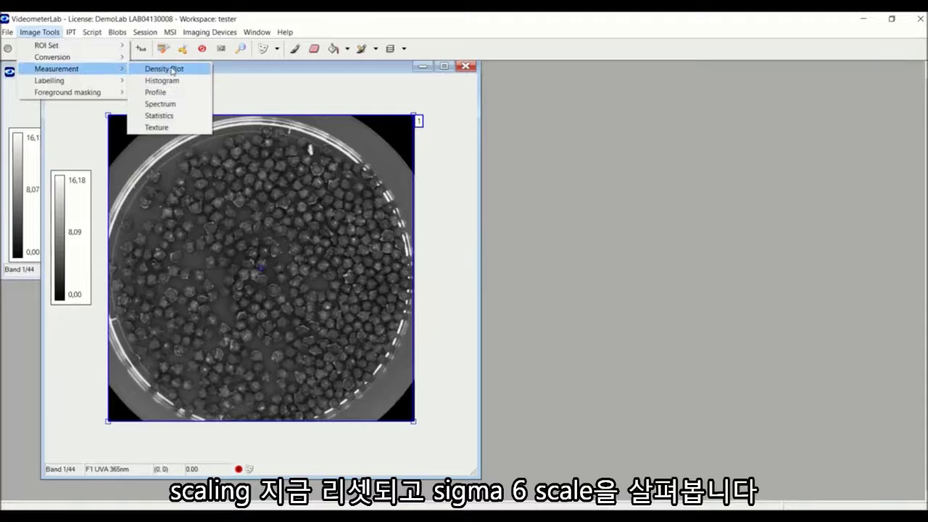
{"action": "left_click", "coordinate": [159, 116]}
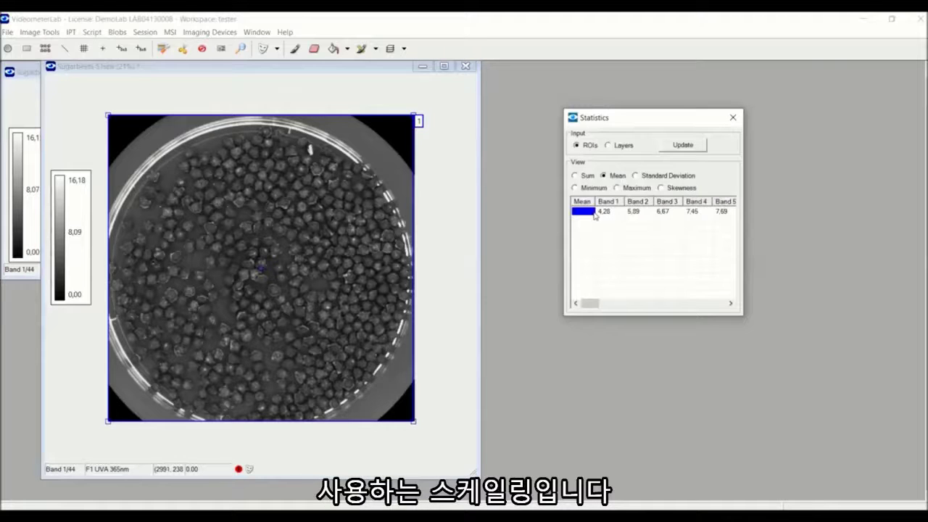
{"action": "left_click", "coordinate": [637, 176]}
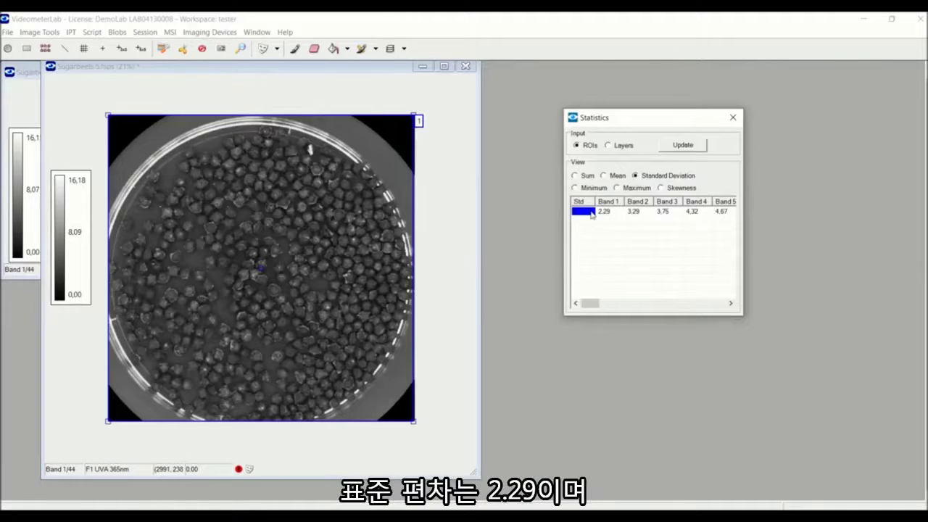
Step: Apply the Scale 6 Sigma scaling to Sugarbeets 5 with the statistics kept open for comparison
{"action": "right_click", "coordinate": [274, 271]}
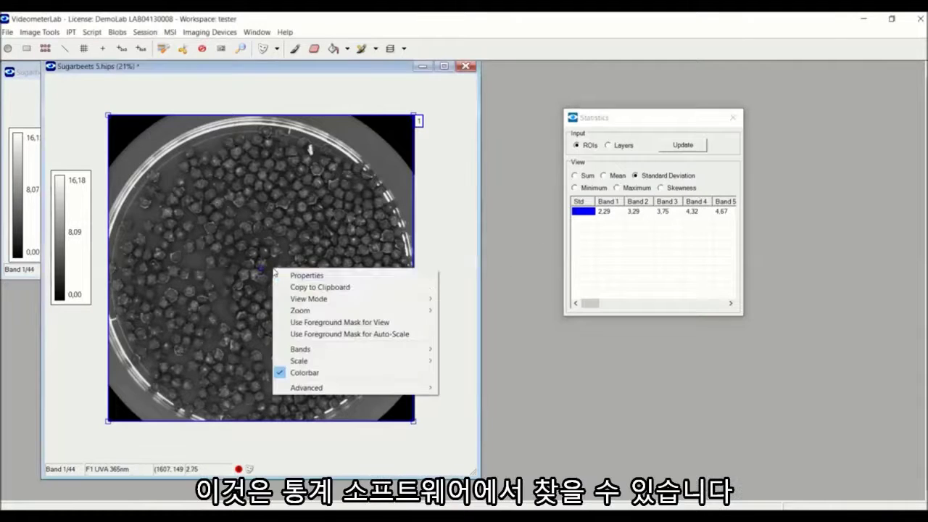
{"action": "mouse_move", "coordinate": [413, 360]}
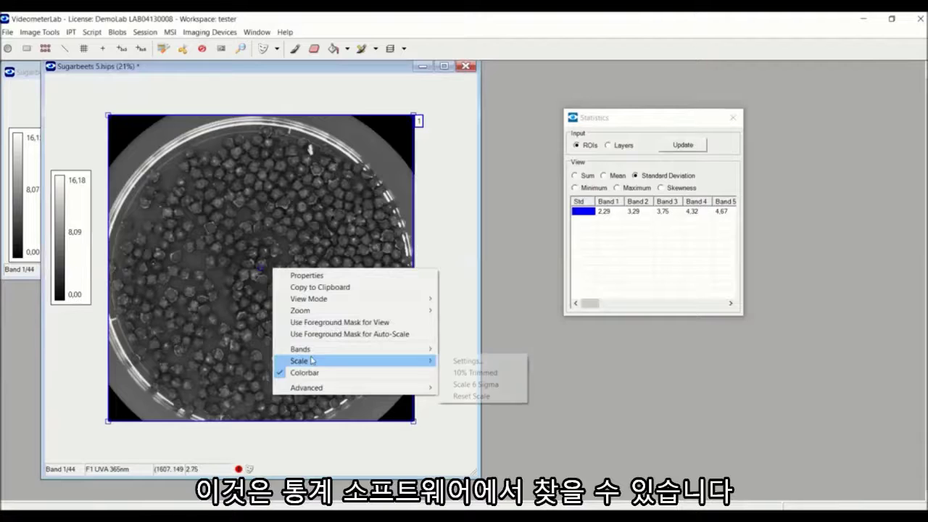
{"action": "left_click", "coordinate": [476, 385]}
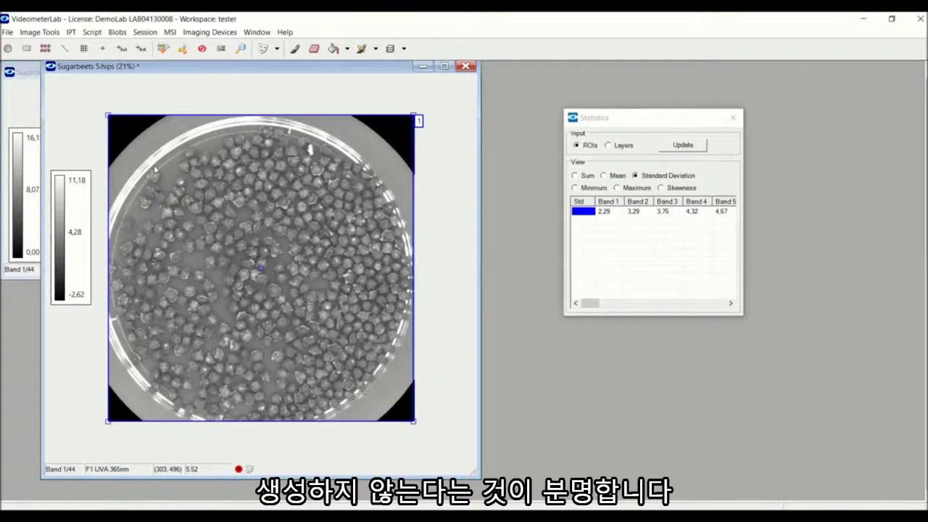
Step: Apply the 10% Trimmed scaling to the Sugarbeets 5 image
{"action": "right_click", "coordinate": [224, 202]}
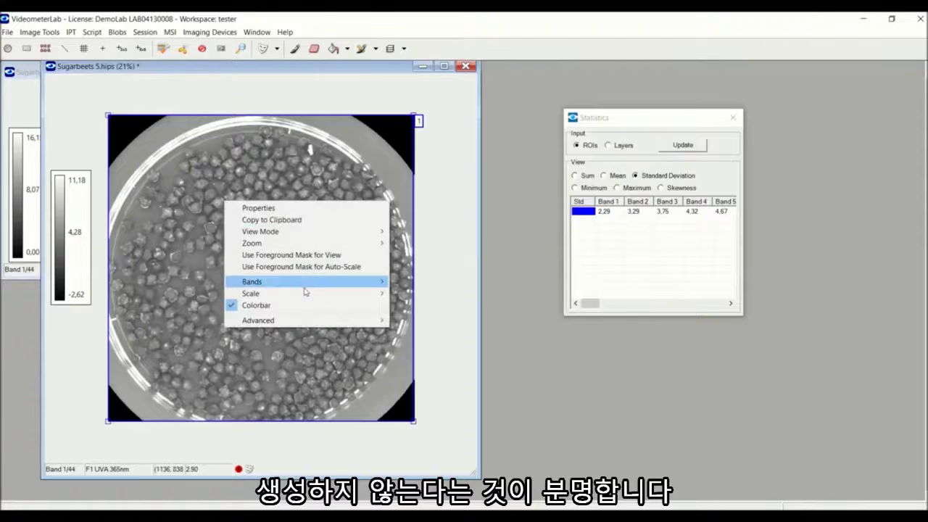
{"action": "mouse_move", "coordinate": [309, 294]}
{"action": "left_click", "coordinate": [448, 305]}
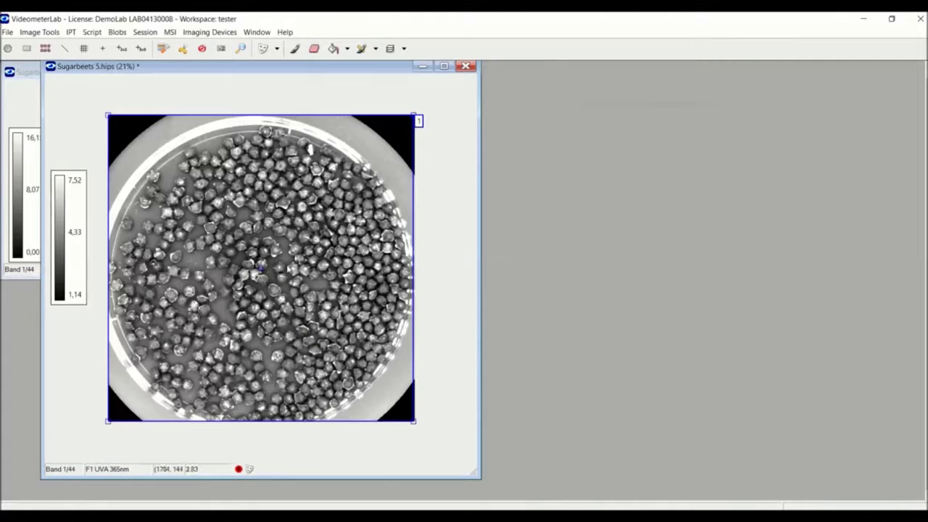
Step: Open the scale settings for Sugarbeets 5, try a higher interactive scaling center, and reset the interactive scaling
{"action": "right_click", "coordinate": [287, 269]}
{"action": "mouse_move", "coordinate": [341, 359]}
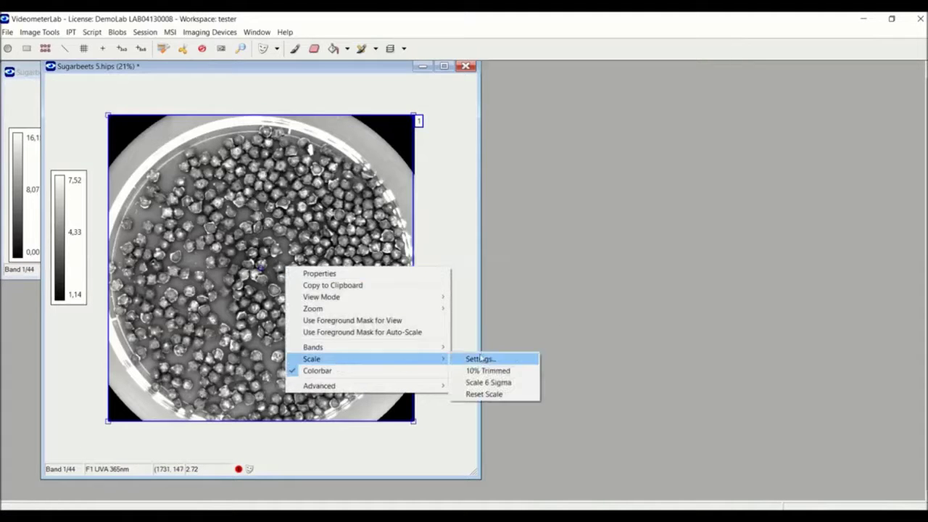
{"action": "left_click", "coordinate": [480, 359]}
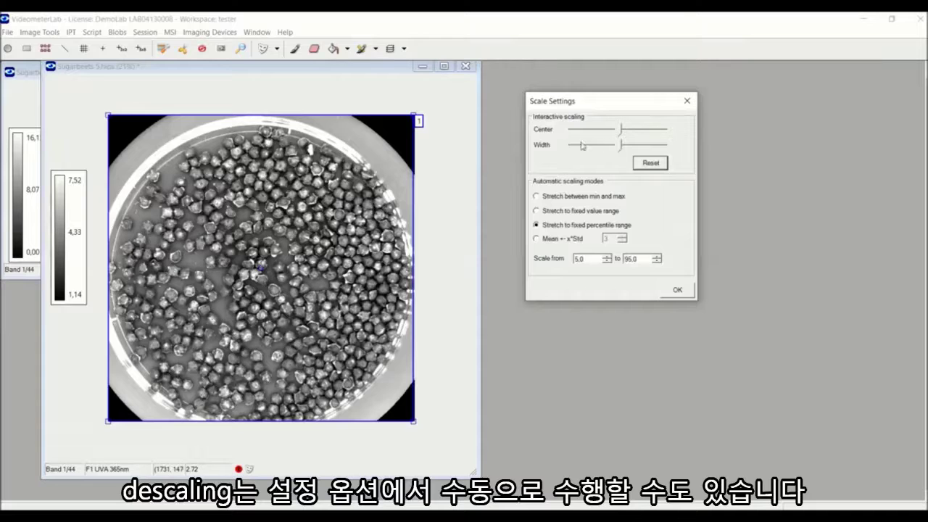
{"action": "left_click_drag", "start_coordinate": [617, 132], "coordinate": [644, 134]}
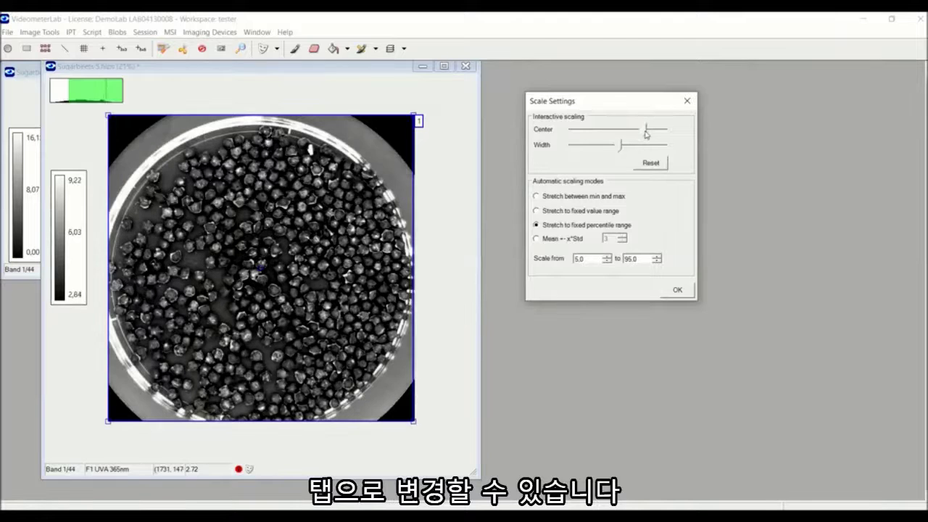
{"action": "left_click", "coordinate": [651, 162]}
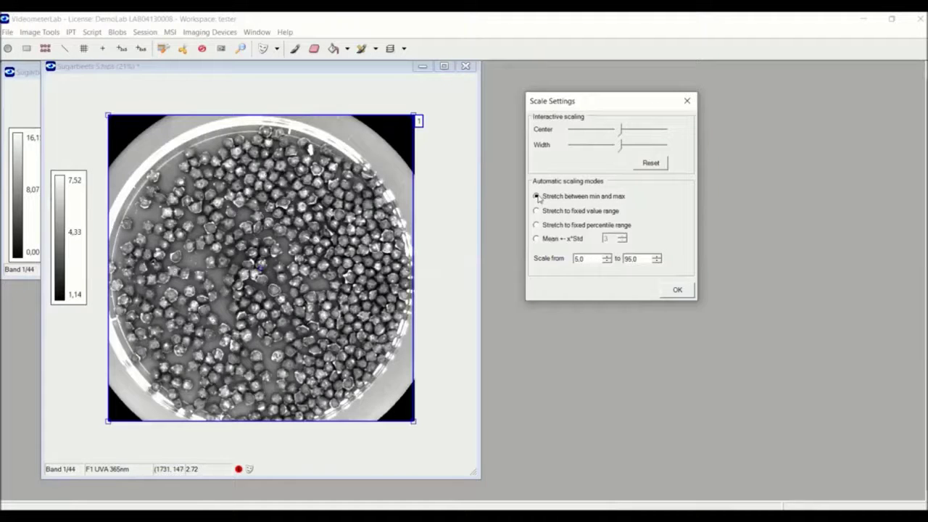
Step: Try the automatic scaling modes Stretch between min and max and Stretch to fixed value range on the image
{"action": "left_click", "coordinate": [537, 196]}
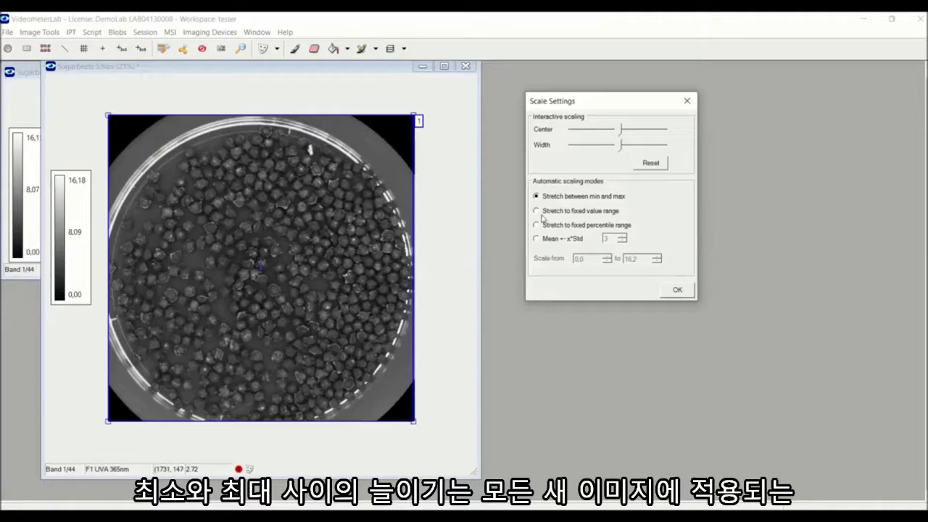
{"action": "left_click", "coordinate": [538, 211]}
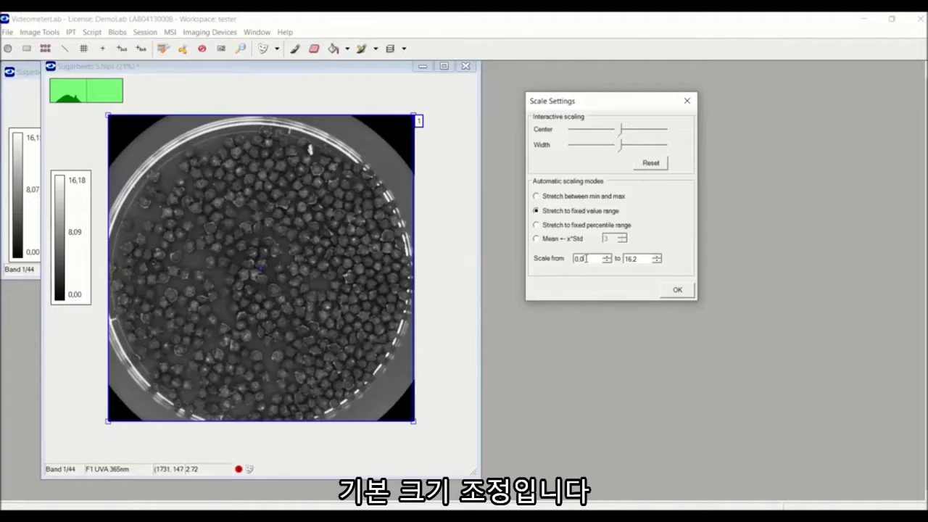
{"action": "double_click", "coordinate": [624, 259]}
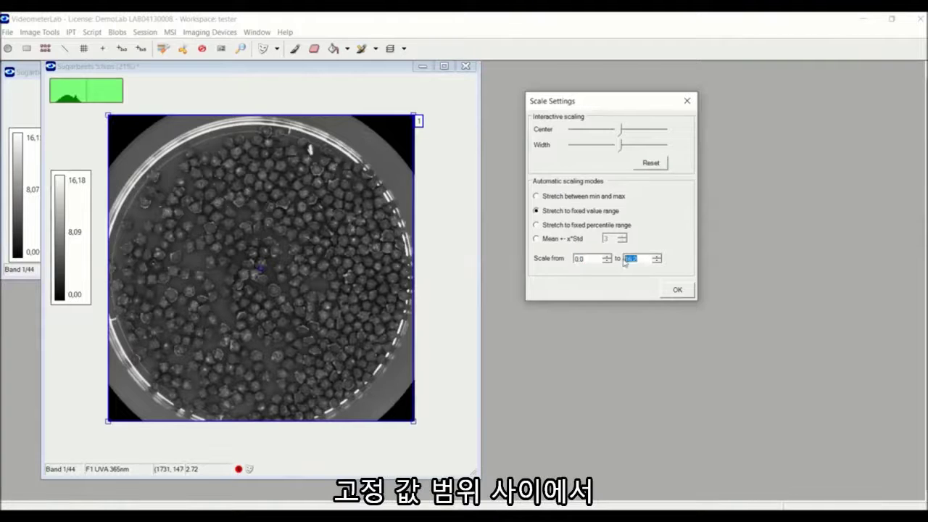
Step: Set automatic scaling to Stretch to fixed percentile range, from 5 to 95
{"action": "left_click", "coordinate": [537, 227]}
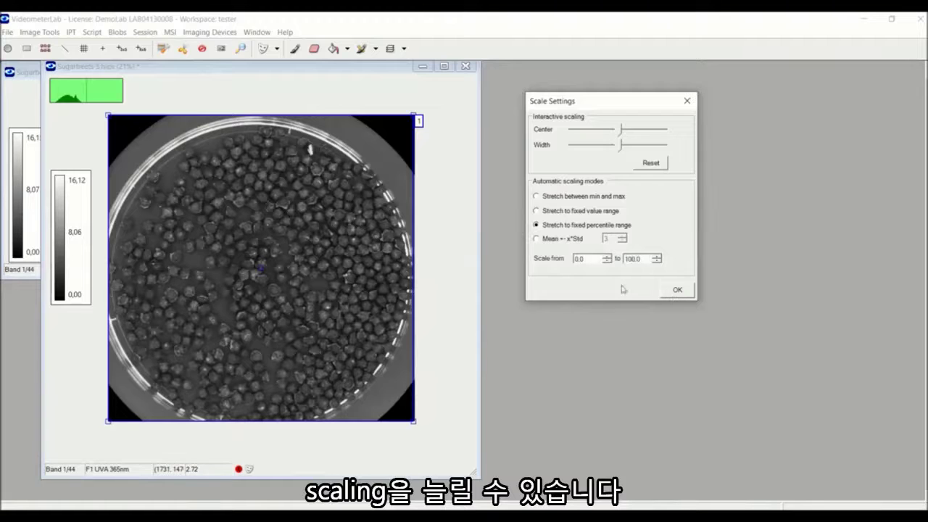
{"action": "double_click", "coordinate": [575, 258]}
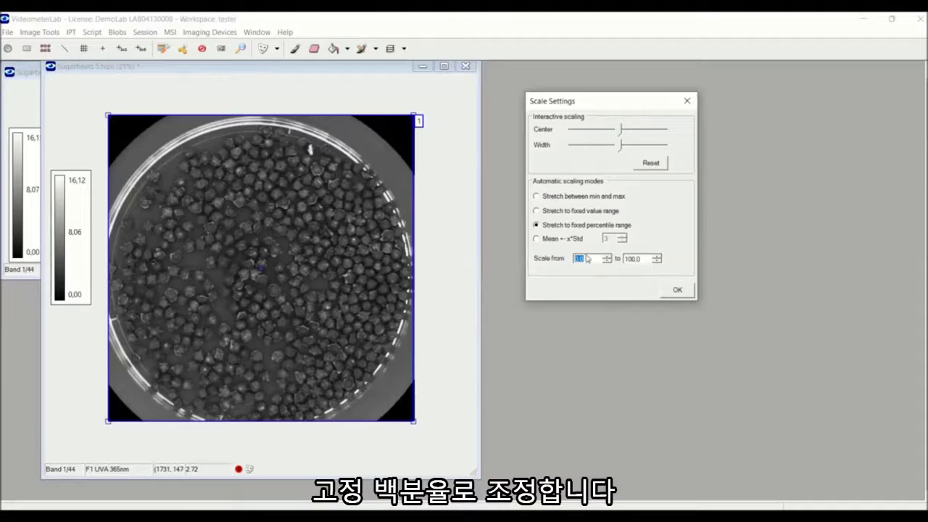
{"action": "type", "text": "5"}
{"action": "key", "text": "Tab"}
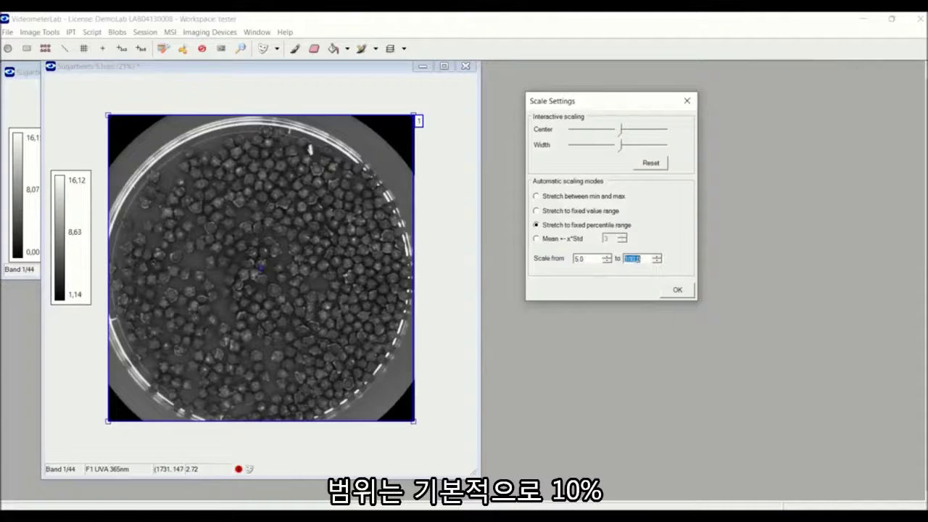
{"action": "type", "text": "95"}
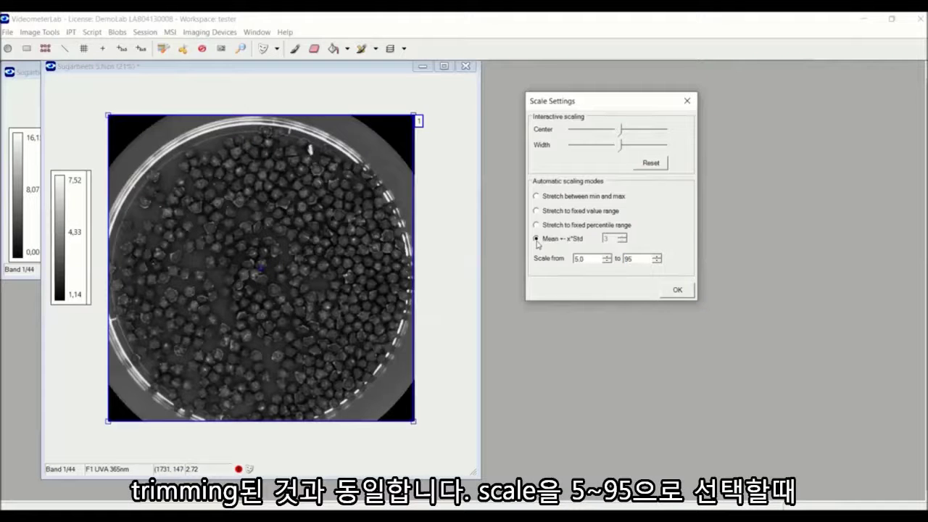
Step: Scale the image by mean plus or minus 2 standard deviations and accept the scale settings
{"action": "left_click", "coordinate": [537, 240]}
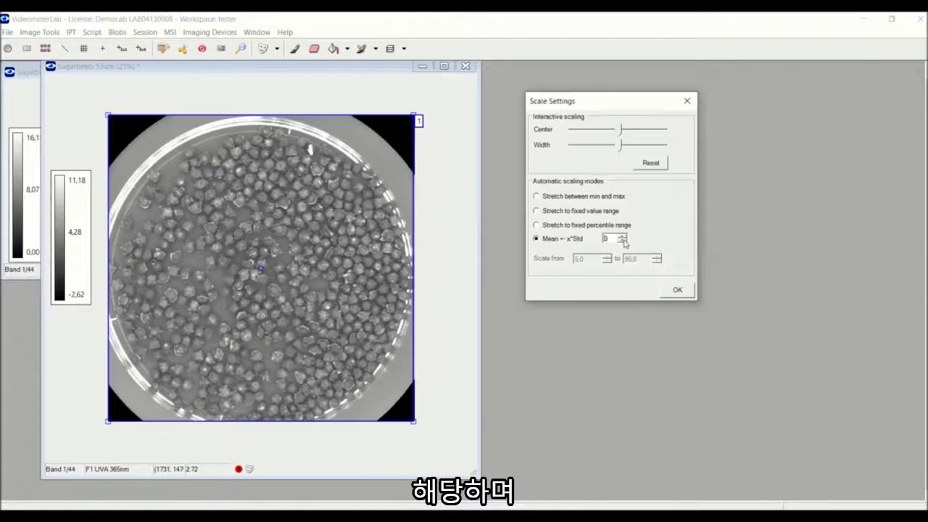
{"action": "left_click", "coordinate": [624, 242]}
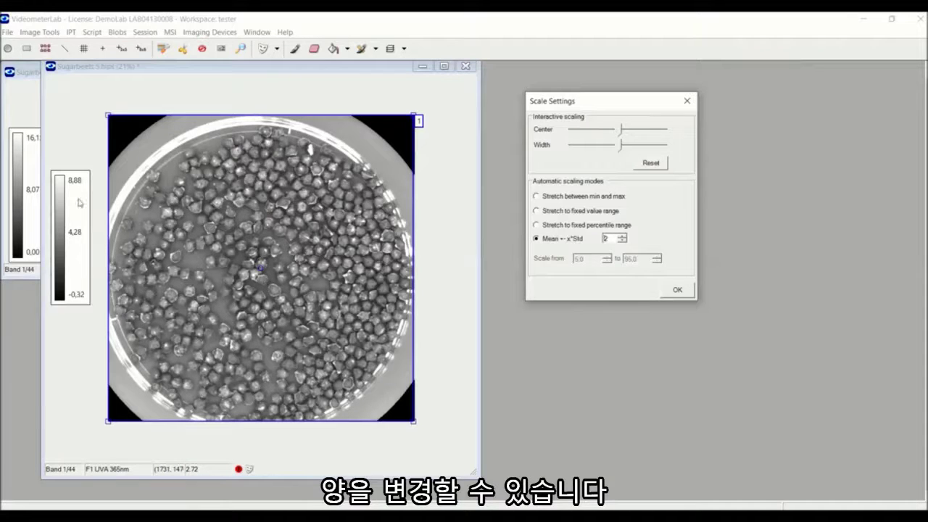
{"action": "left_click", "coordinate": [678, 290]}
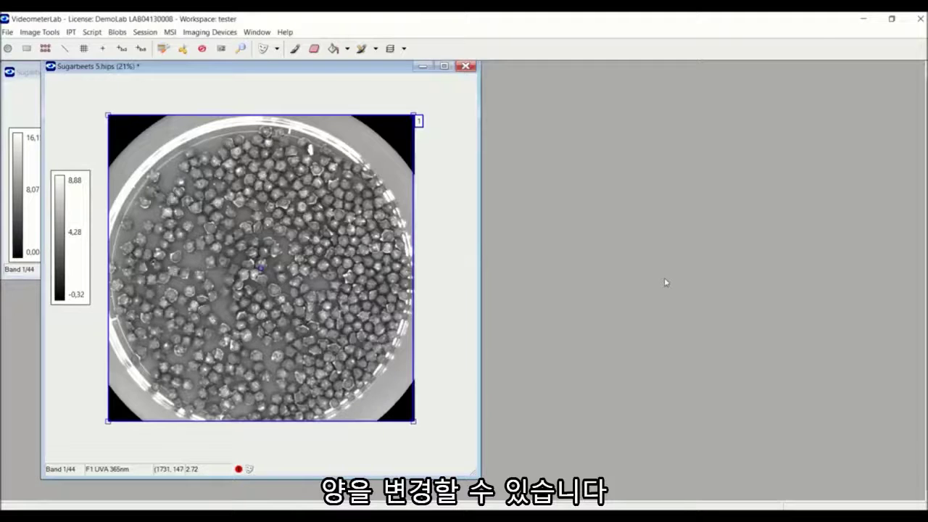